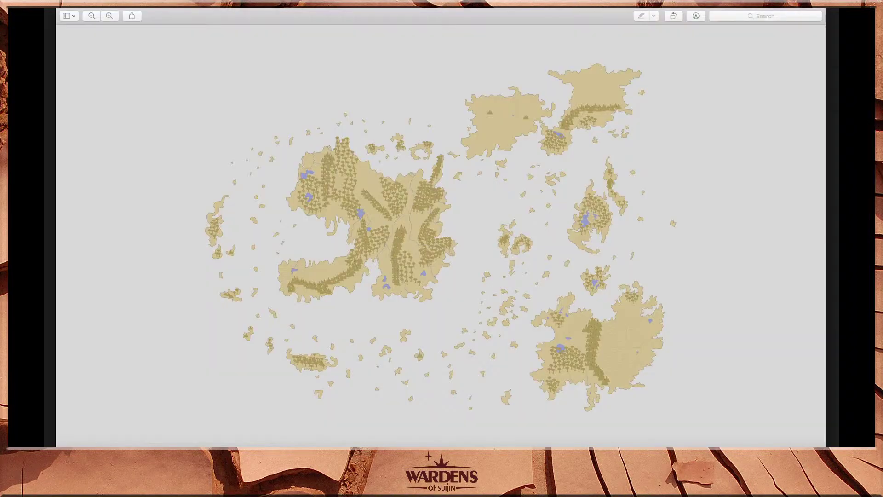
# Examine the world map up close, including the rivers, forests and mountains of the large western continent, and bring up Masan-01.png.
pyautogui.click(110, 17)
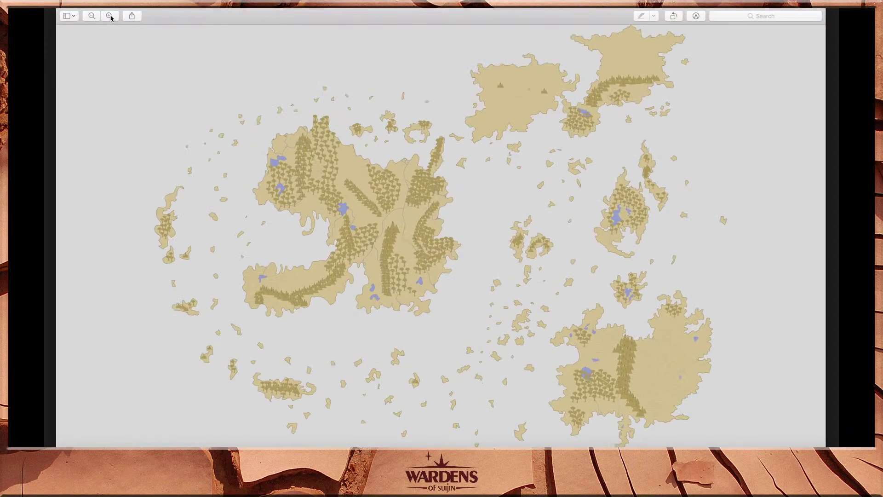
pyautogui.click(111, 17)
pyautogui.click(111, 17)
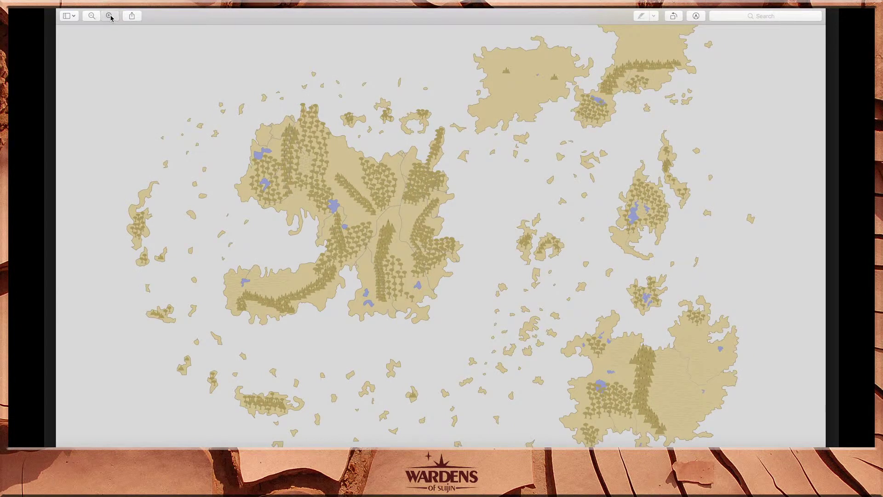
pyautogui.click(110, 17)
pyautogui.click(110, 17)
pyautogui.click(110, 17)
pyautogui.click(110, 17)
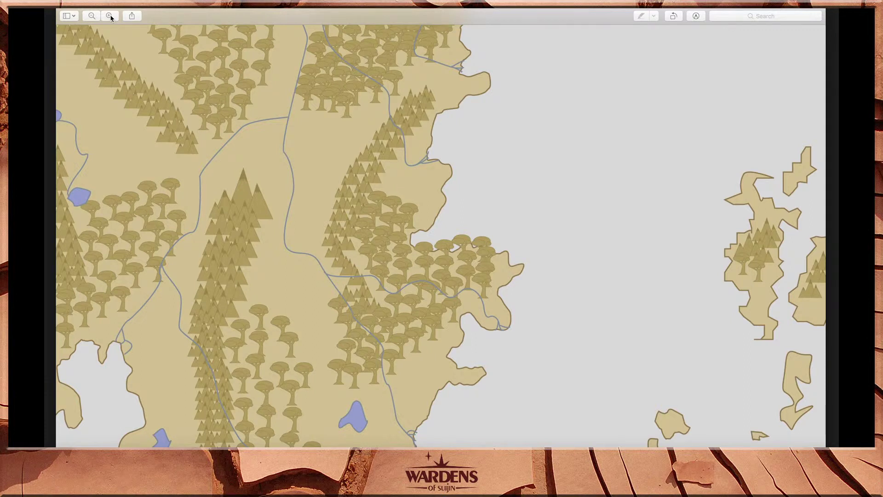
pyautogui.click(91, 16)
pyautogui.click(91, 16)
pyautogui.click(91, 16)
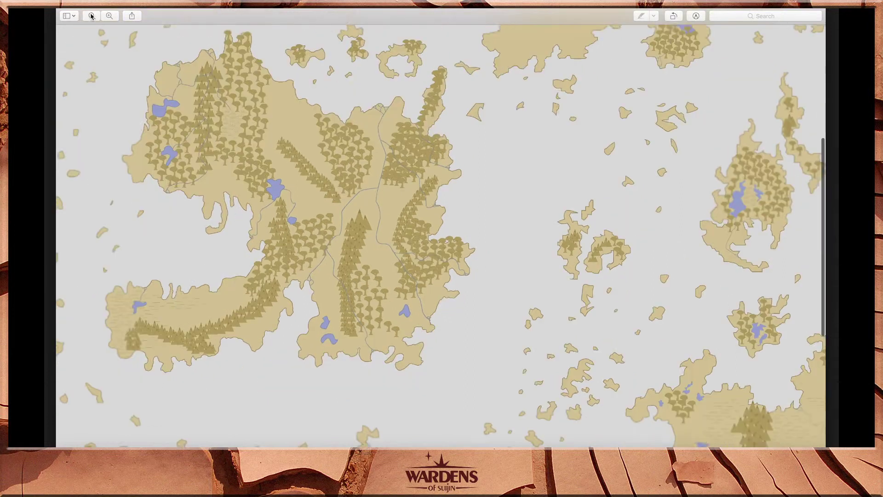
pyautogui.click(91, 16)
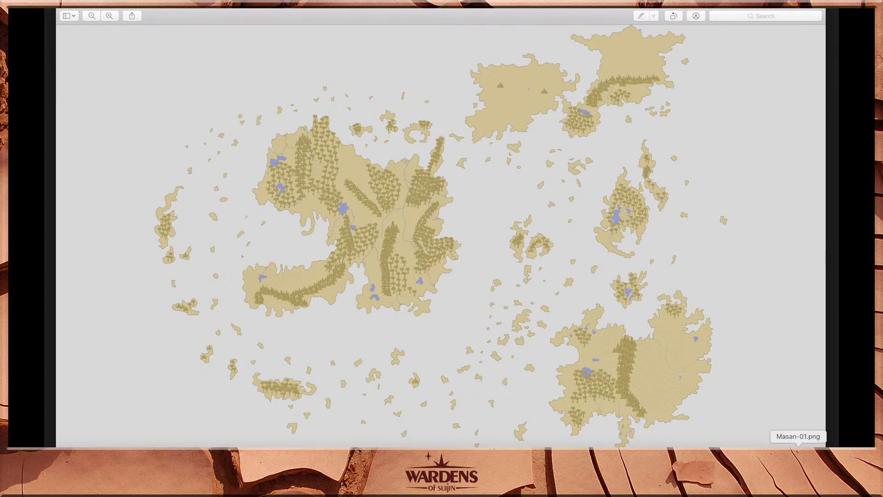
pyautogui.click(798, 445)
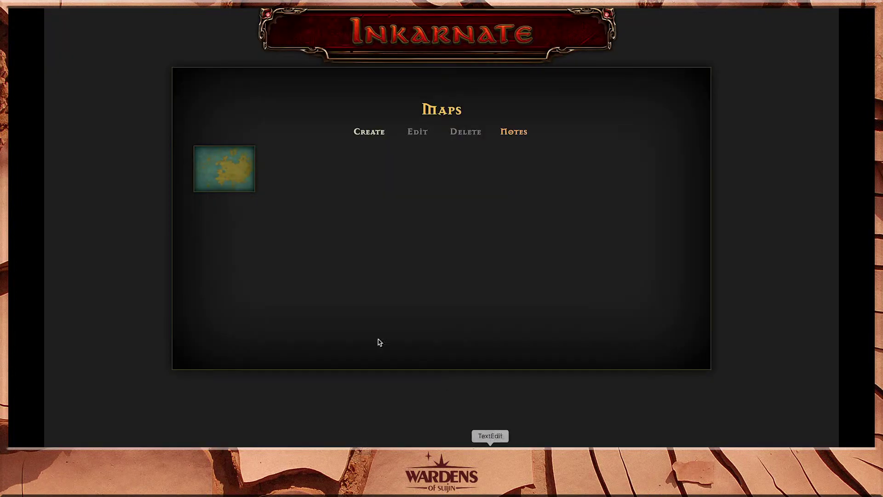
# Create a new map in Inkarnate and sculpt a large circle-brush landmass at size 100 across its central and eastern area.
pyautogui.click(376, 132)
pyautogui.click(361, 148)
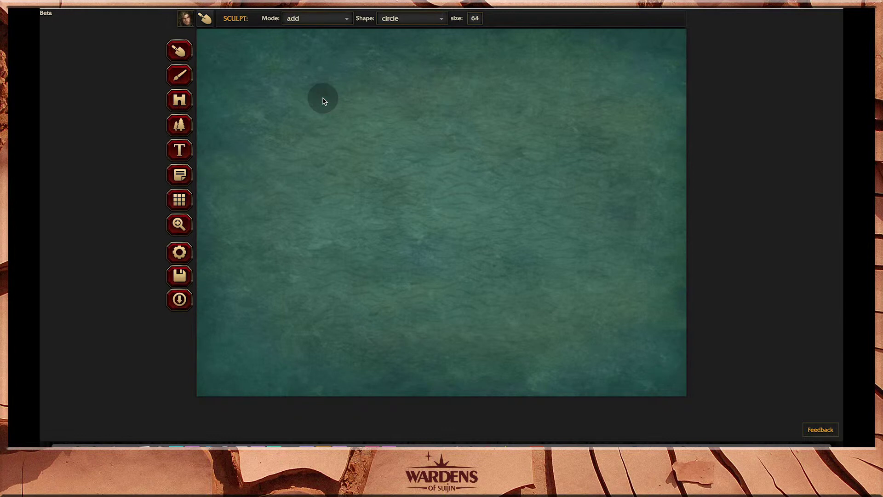
pyautogui.click(477, 21)
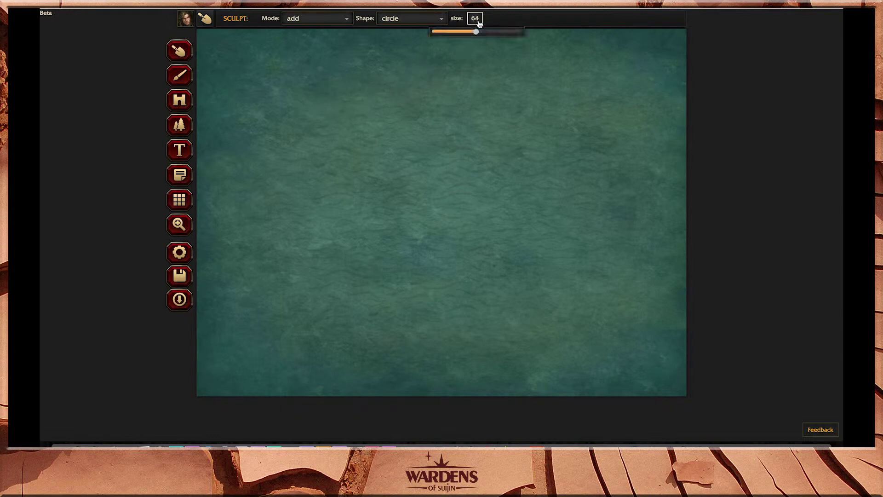
pyautogui.moveTo(476, 32); pyautogui.dragTo(500, 34)
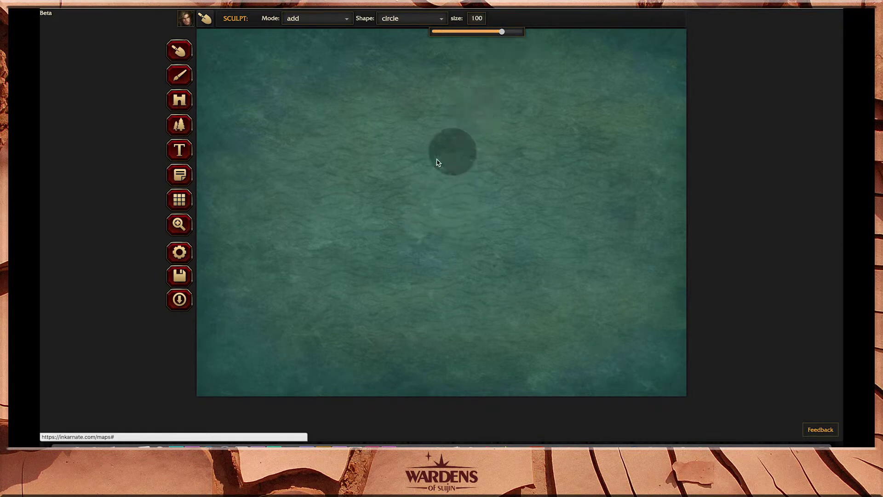
pyautogui.moveTo(423, 136)
pyautogui.mouseDown()
pyautogui.moveTo(480, 203)
pyautogui.moveTo(551, 232)
pyautogui.moveTo(573, 207)
pyautogui.moveTo(556, 163)
pyautogui.moveTo(529, 197)
pyautogui.moveTo(539, 205)
pyautogui.moveTo(452, 120)
pyautogui.moveTo(456, 85)
pyautogui.moveTo(487, 88)
pyautogui.moveTo(526, 172)
pyautogui.moveTo(557, 145)
pyautogui.moveTo(634, 206)
pyautogui.moveTo(603, 234)
pyautogui.moveTo(502, 278)
pyautogui.moveTo(465, 257)
pyautogui.moveTo(445, 199)
pyautogui.moveTo(509, 265)
pyautogui.moveTo(446, 297)
pyautogui.moveTo(408, 271)
pyautogui.moveTo(427, 164)
pyautogui.moveTo(437, 267)
pyautogui.moveTo(463, 288)
pyautogui.moveTo(529, 306)
pyautogui.moveTo(578, 274)
pyautogui.moveTo(630, 257)
pyautogui.moveTo(585, 323)
pyautogui.moveTo(552, 338)
pyautogui.moveTo(511, 333)
pyautogui.moveTo(581, 302)
pyautogui.moveTo(503, 312)
pyautogui.moveTo(479, 325)
pyautogui.moveTo(442, 323)
pyautogui.moveTo(456, 267)
pyautogui.moveTo(542, 209)
pyautogui.moveTo(529, 144)
pyautogui.moveTo(588, 155)
pyautogui.moveTo(643, 195)
pyautogui.moveTo(591, 248)
pyautogui.mouseUp()
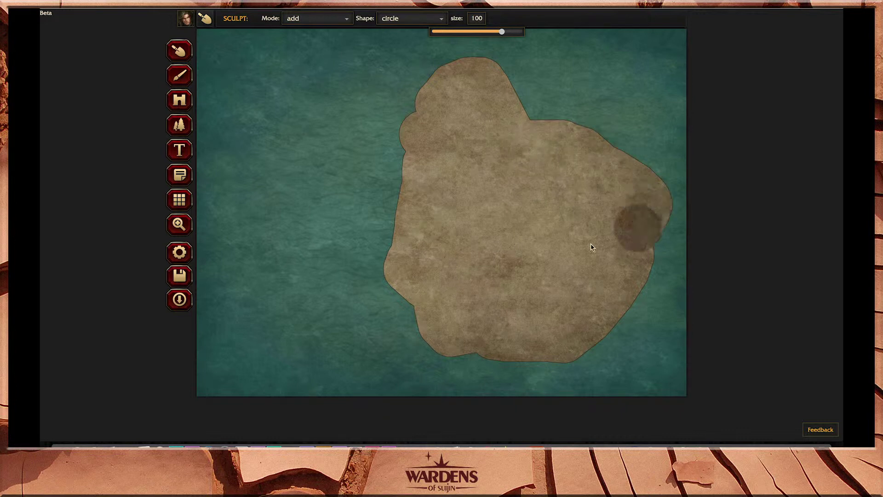
pyautogui.moveTo(428, 186)
pyautogui.mouseDown()
pyautogui.moveTo(403, 175)
pyautogui.moveTo(412, 214)
pyautogui.mouseUp()
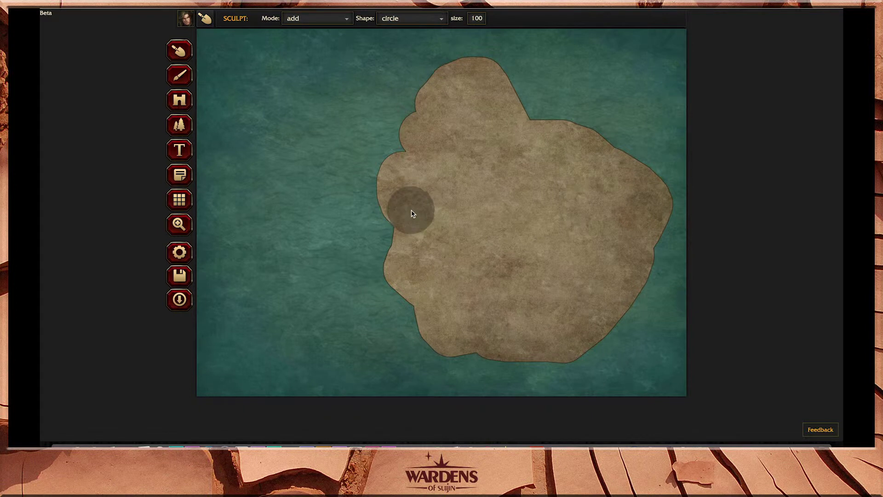
# Paint the custom map texture over the landmass with a circle brush at size 64, revealing its mountains, forests, lakes and rivers.
pyautogui.click(179, 75)
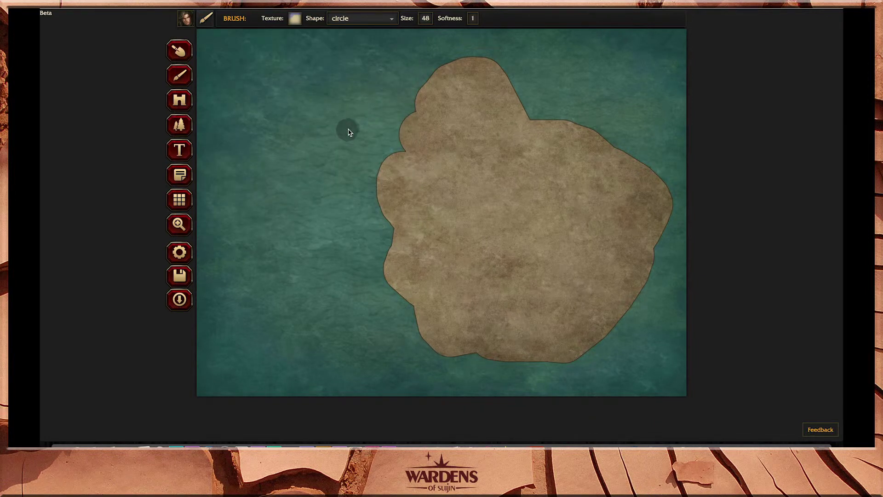
pyautogui.click(430, 19)
pyautogui.moveTo(415, 31); pyautogui.dragTo(426, 33)
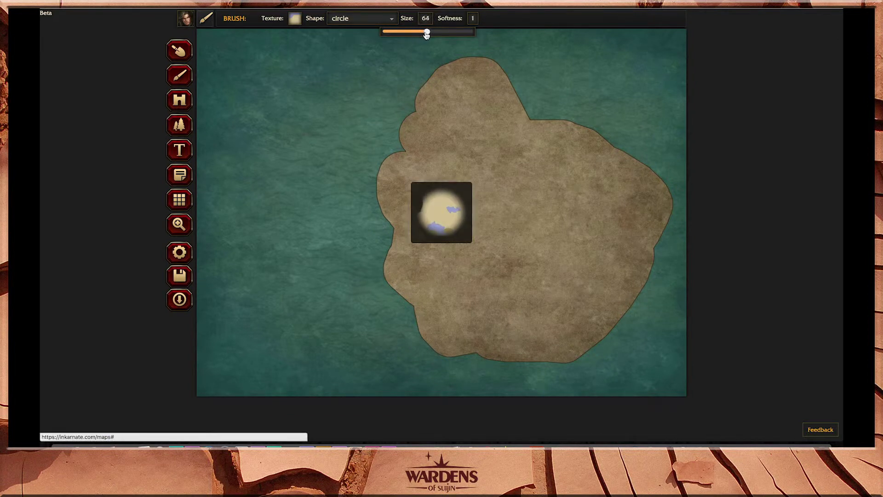
pyautogui.moveTo(451, 204)
pyautogui.mouseDown()
pyautogui.moveTo(465, 246)
pyautogui.moveTo(475, 186)
pyautogui.moveTo(487, 265)
pyautogui.moveTo(498, 192)
pyautogui.moveTo(535, 172)
pyautogui.mouseUp()
pyautogui.moveTo(526, 227)
pyautogui.mouseDown()
pyautogui.moveTo(504, 237)
pyautogui.moveTo(515, 259)
pyautogui.moveTo(540, 216)
pyautogui.moveTo(557, 121)
pyautogui.moveTo(567, 115)
pyautogui.moveTo(580, 164)
pyautogui.moveTo(553, 200)
pyautogui.moveTo(585, 136)
pyautogui.moveTo(610, 152)
pyautogui.moveTo(619, 181)
pyautogui.moveTo(640, 171)
pyautogui.mouseUp()
pyautogui.moveTo(634, 238)
pyautogui.mouseDown()
pyautogui.moveTo(625, 268)
pyautogui.moveTo(670, 189)
pyautogui.moveTo(670, 177)
pyautogui.moveTo(647, 167)
pyautogui.moveTo(646, 264)
pyautogui.moveTo(634, 295)
pyautogui.moveTo(611, 301)
pyautogui.moveTo(598, 292)
pyautogui.moveTo(623, 232)
pyautogui.moveTo(613, 209)
pyautogui.moveTo(620, 246)
pyautogui.moveTo(605, 158)
pyautogui.moveTo(590, 182)
pyautogui.moveTo(582, 299)
pyautogui.moveTo(589, 317)
pyautogui.moveTo(615, 331)
pyautogui.moveTo(557, 309)
pyautogui.moveTo(576, 194)
pyautogui.moveTo(535, 304)
pyautogui.moveTo(563, 345)
pyautogui.moveTo(577, 334)
pyautogui.mouseUp()
pyautogui.moveTo(513, 288)
pyautogui.mouseDown()
pyautogui.moveTo(527, 253)
pyautogui.moveTo(538, 270)
pyautogui.moveTo(529, 287)
pyautogui.moveTo(510, 288)
pyautogui.moveTo(544, 233)
pyautogui.moveTo(573, 140)
pyautogui.moveTo(569, 125)
pyautogui.moveTo(544, 138)
pyautogui.moveTo(528, 180)
pyautogui.moveTo(385, 199)
pyautogui.moveTo(422, 165)
pyautogui.moveTo(468, 72)
pyautogui.moveTo(480, 72)
pyautogui.moveTo(485, 95)
pyautogui.moveTo(510, 104)
pyautogui.moveTo(489, 65)
pyautogui.mouseUp()
pyautogui.moveTo(473, 120)
pyautogui.mouseDown()
pyautogui.moveTo(437, 183)
pyautogui.moveTo(492, 181)
pyautogui.moveTo(499, 159)
pyautogui.moveTo(455, 244)
pyautogui.moveTo(422, 260)
pyautogui.mouseUp()
pyautogui.moveTo(437, 199)
pyautogui.mouseDown()
pyautogui.moveTo(409, 249)
pyautogui.moveTo(400, 244)
pyautogui.moveTo(388, 255)
pyautogui.moveTo(383, 282)
pyautogui.moveTo(403, 305)
pyautogui.moveTo(428, 295)
pyautogui.moveTo(412, 253)
pyautogui.moveTo(421, 278)
pyautogui.moveTo(401, 277)
pyautogui.moveTo(405, 284)
pyautogui.moveTo(433, 287)
pyautogui.moveTo(481, 262)
pyautogui.moveTo(422, 338)
pyautogui.moveTo(454, 314)
pyautogui.moveTo(416, 302)
pyautogui.moveTo(541, 302)
pyautogui.moveTo(553, 332)
pyautogui.moveTo(534, 334)
pyautogui.moveTo(484, 313)
pyautogui.moveTo(491, 342)
pyautogui.moveTo(530, 370)
pyautogui.mouseUp()
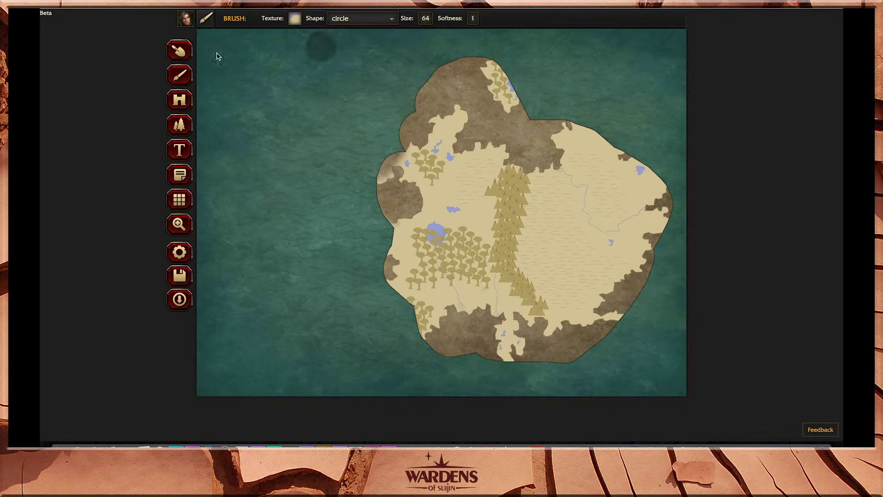
# Extend the landmass outward on all sides with the sculpt tool and paint the map texture over the northern island and outer coasts.
pyautogui.click(179, 51)
pyautogui.moveTo(511, 83)
pyautogui.mouseDown()
pyautogui.moveTo(527, 115)
pyautogui.moveTo(508, 54)
pyautogui.moveTo(484, 51)
pyautogui.moveTo(547, 88)
pyautogui.moveTo(568, 134)
pyautogui.moveTo(606, 134)
pyautogui.moveTo(655, 156)
pyautogui.moveTo(661, 172)
pyautogui.moveTo(669, 204)
pyautogui.moveTo(653, 270)
pyautogui.moveTo(647, 287)
pyautogui.moveTo(621, 295)
pyautogui.moveTo(616, 332)
pyautogui.moveTo(561, 326)
pyautogui.moveTo(512, 359)
pyautogui.moveTo(479, 357)
pyautogui.moveTo(432, 312)
pyautogui.moveTo(384, 297)
pyautogui.moveTo(382, 167)
pyautogui.moveTo(387, 142)
pyautogui.moveTo(409, 131)
pyautogui.moveTo(362, 238)
pyautogui.moveTo(389, 328)
pyautogui.moveTo(418, 341)
pyautogui.moveTo(422, 327)
pyautogui.moveTo(355, 159)
pyautogui.moveTo(419, 117)
pyautogui.mouseUp()
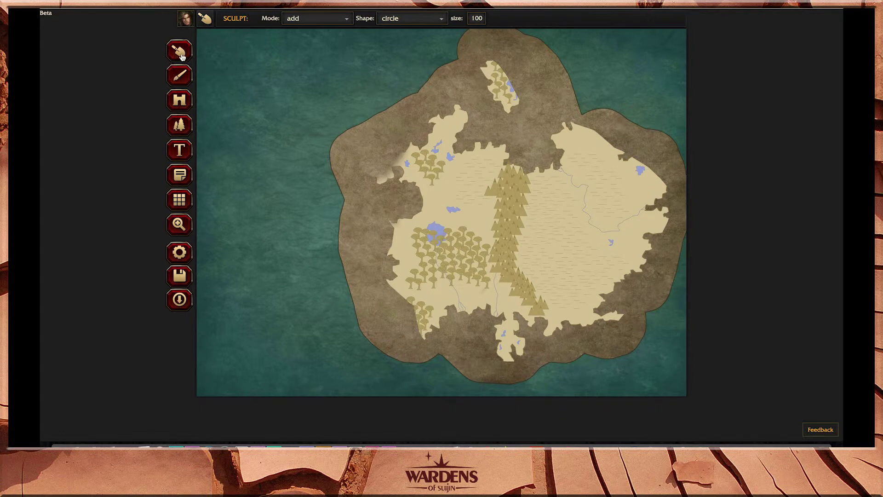
pyautogui.click(181, 76)
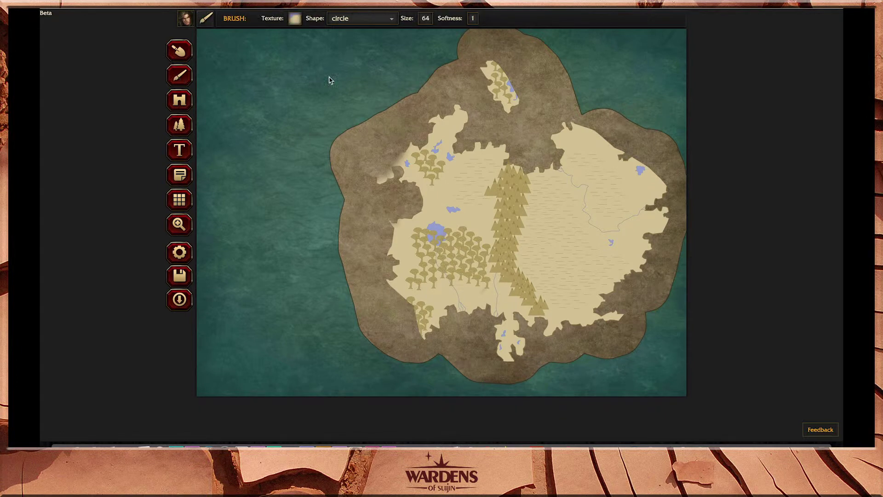
pyautogui.moveTo(501, 85)
pyautogui.mouseDown()
pyautogui.moveTo(516, 75)
pyautogui.moveTo(505, 60)
pyautogui.moveTo(526, 52)
pyautogui.moveTo(540, 87)
pyautogui.moveTo(524, 124)
pyautogui.moveTo(514, 59)
pyautogui.moveTo(540, 47)
pyautogui.mouseUp()
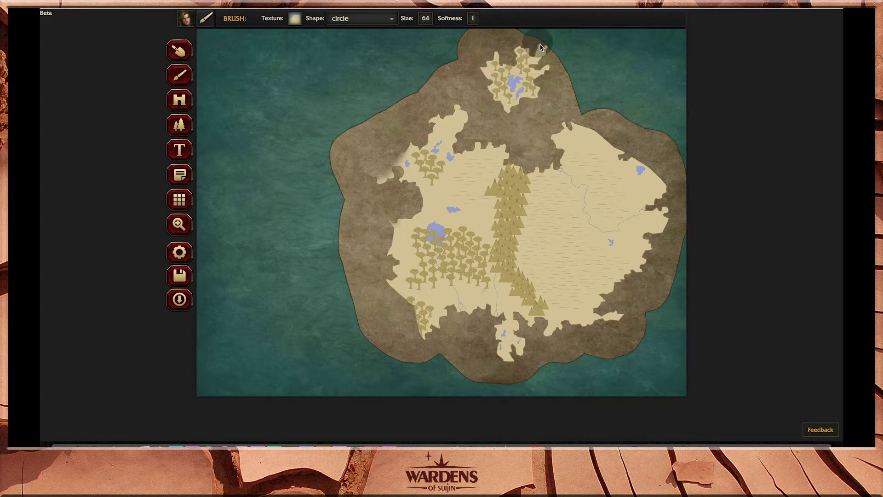
pyautogui.moveTo(384, 142)
pyautogui.mouseDown()
pyautogui.moveTo(376, 176)
pyautogui.moveTo(391, 185)
pyautogui.moveTo(393, 162)
pyautogui.moveTo(371, 149)
pyautogui.moveTo(342, 147)
pyautogui.moveTo(340, 155)
pyautogui.moveTo(368, 175)
pyautogui.moveTo(395, 227)
pyautogui.moveTo(391, 304)
pyautogui.moveTo(419, 347)
pyautogui.mouseUp()
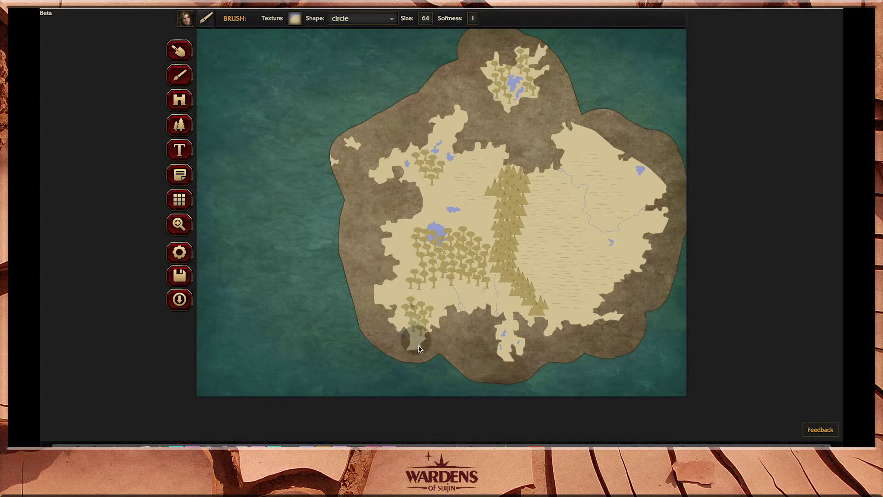
pyautogui.moveTo(491, 357); pyautogui.dragTo(516, 378)
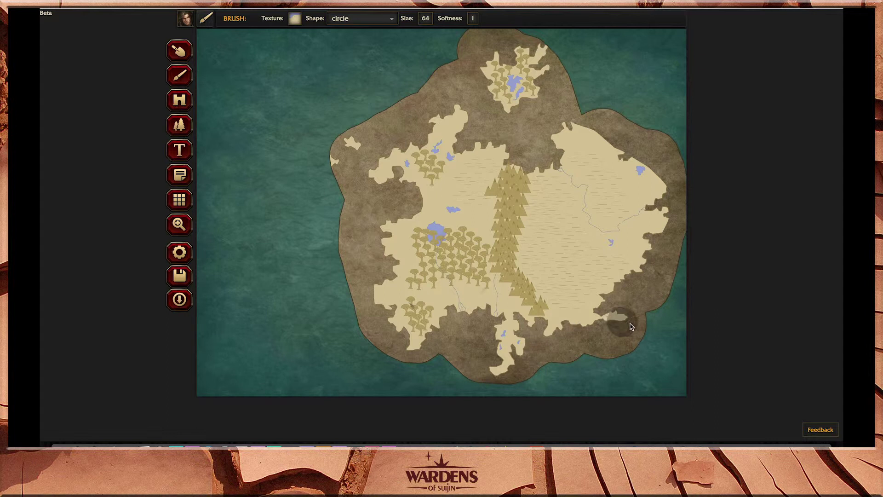
pyautogui.moveTo(652, 201)
pyautogui.mouseDown()
pyautogui.moveTo(665, 132)
pyautogui.moveTo(637, 130)
pyautogui.moveTo(641, 178)
pyautogui.moveTo(581, 117)
pyautogui.mouseUp()
pyautogui.click(637, 136)
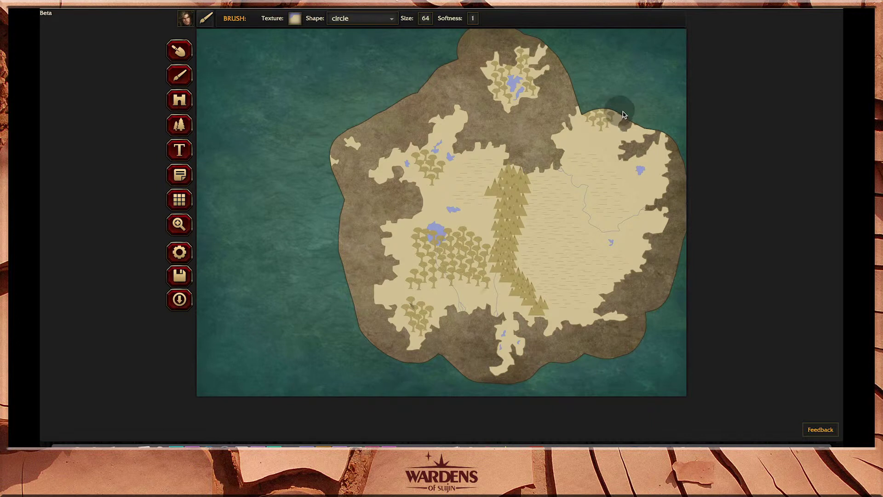
# Add more land along the northeast coast and paint the map texture over the forested peninsula there.
pyautogui.click(179, 51)
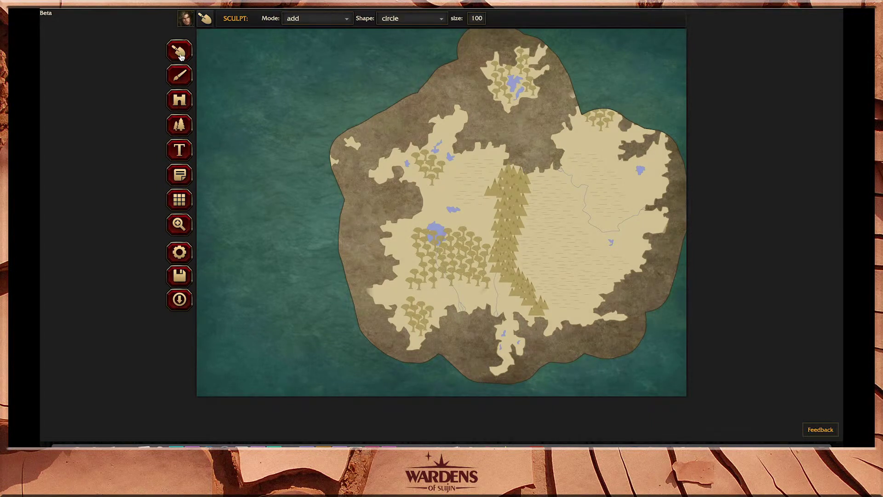
pyautogui.moveTo(595, 121)
pyautogui.mouseDown()
pyautogui.moveTo(581, 89)
pyautogui.moveTo(651, 126)
pyautogui.moveTo(656, 115)
pyautogui.moveTo(665, 141)
pyautogui.mouseUp()
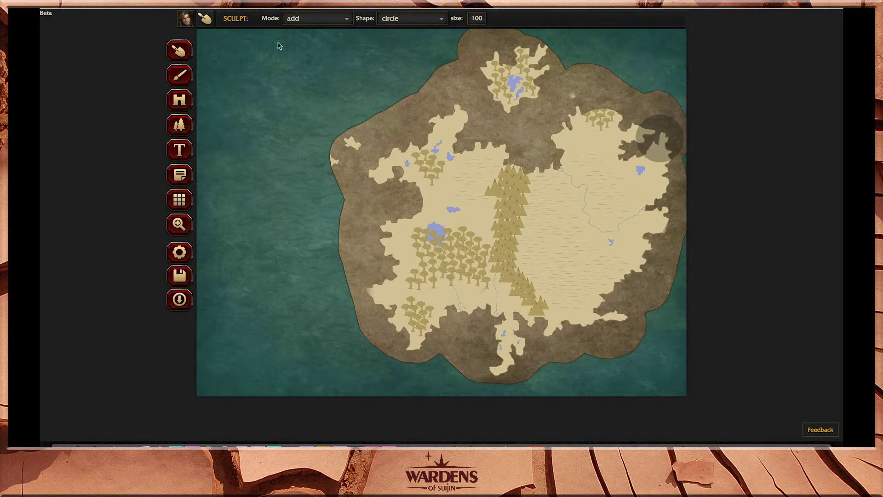
pyautogui.moveTo(278, 45); pyautogui.dragTo(259, 48)
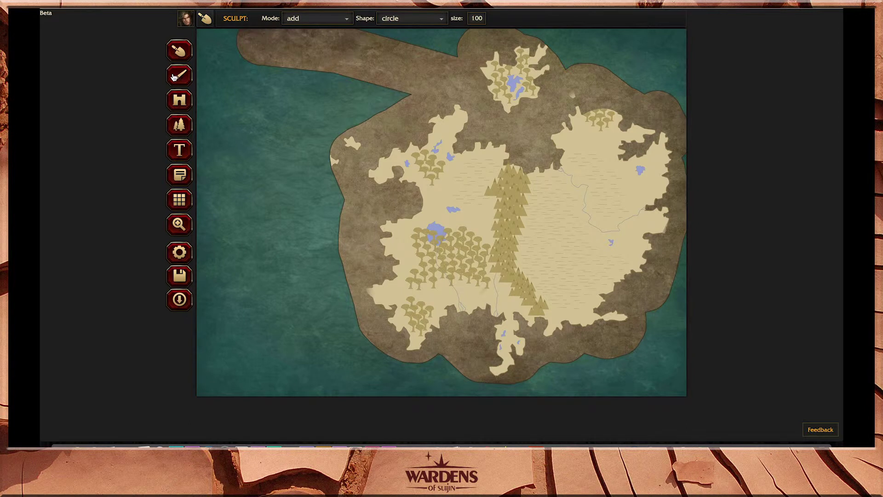
pyautogui.click(175, 77)
pyautogui.moveTo(639, 111)
pyautogui.mouseDown()
pyautogui.moveTo(574, 107)
pyautogui.moveTo(581, 85)
pyautogui.moveTo(598, 88)
pyautogui.moveTo(638, 124)
pyautogui.mouseUp()
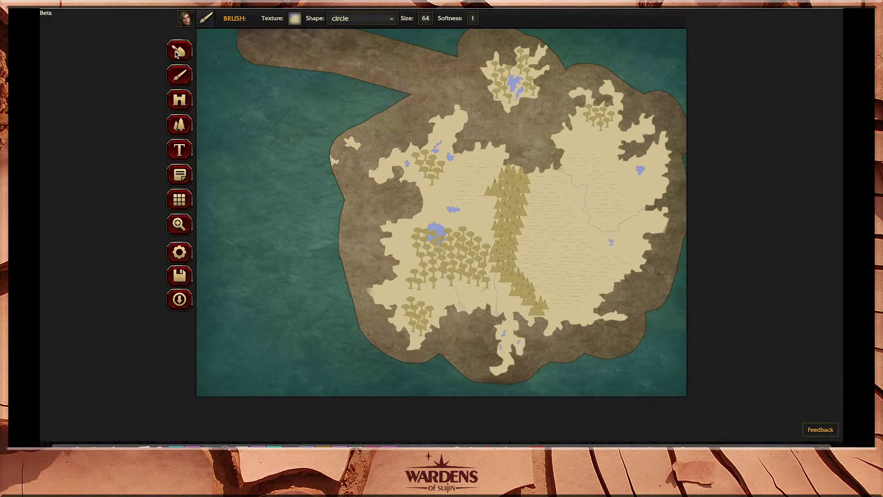
# Carve a sea channel between the northern forest island and the mainland, using Sculpt in subtract mode at size 64.
pyautogui.click(379, 22)
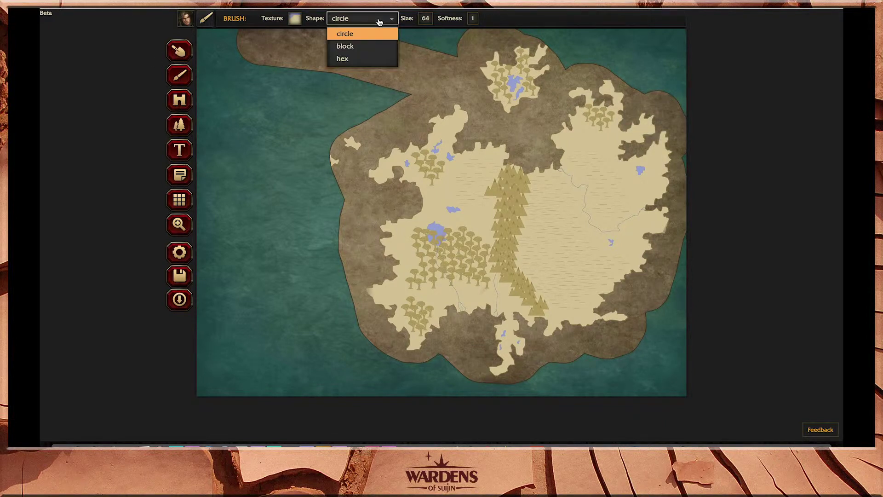
pyautogui.click(179, 55)
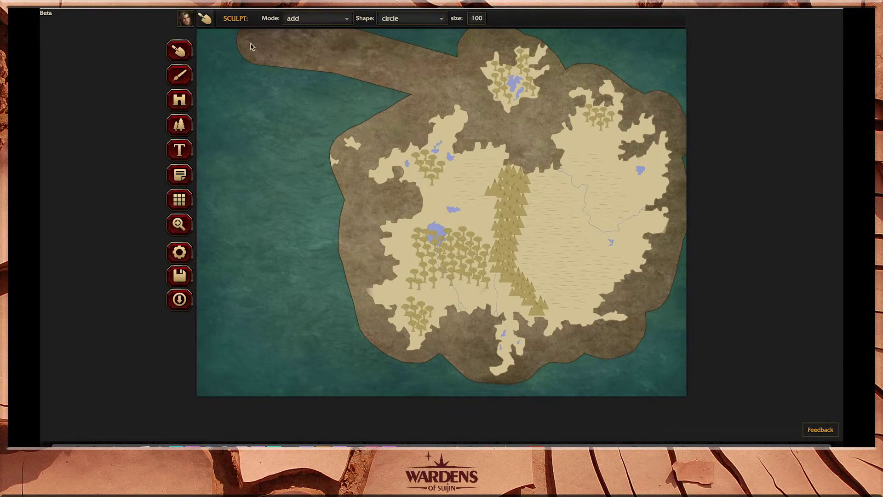
pyautogui.click(301, 18)
pyautogui.click(301, 46)
pyautogui.click(472, 20)
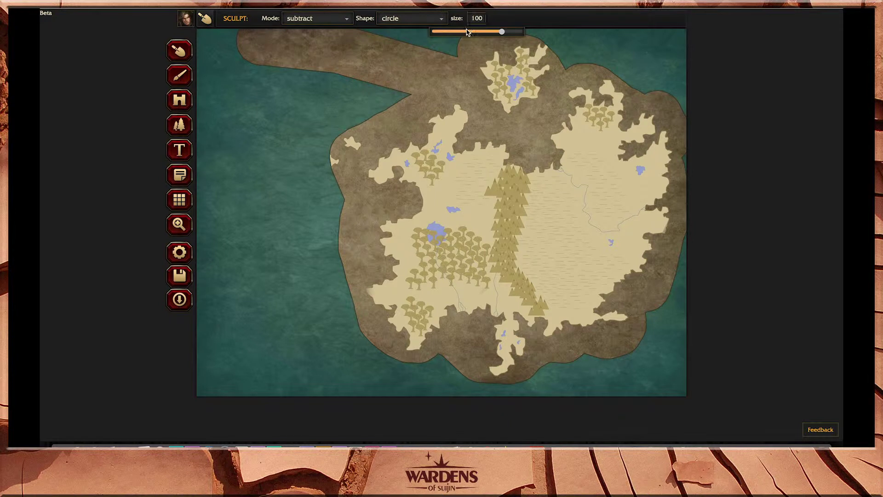
pyautogui.moveTo(502, 32); pyautogui.dragTo(478, 36)
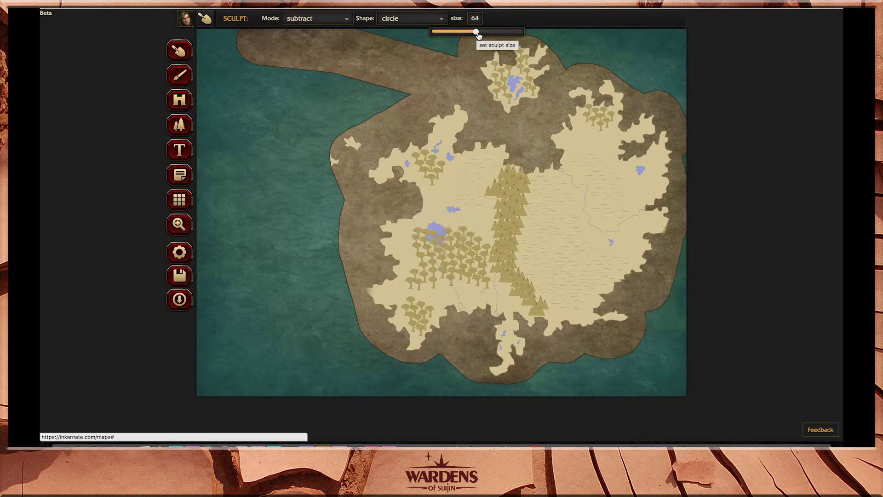
pyautogui.moveTo(446, 59); pyautogui.dragTo(468, 89)
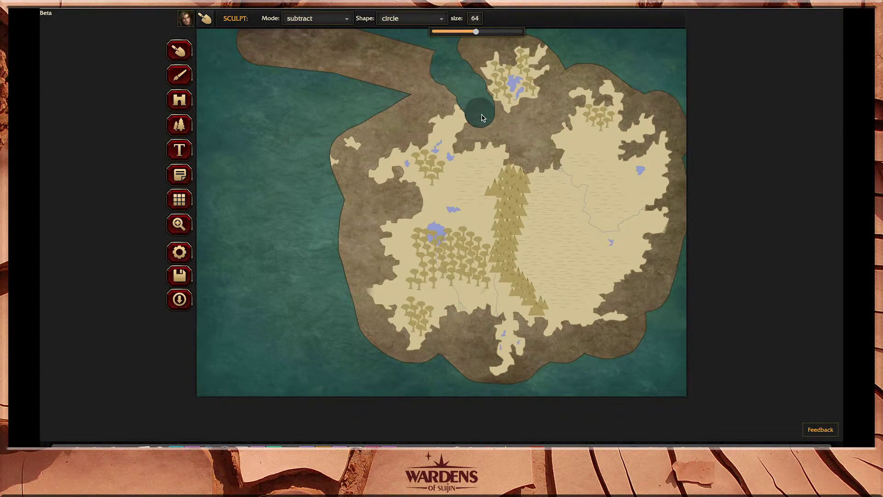
pyautogui.moveTo(482, 125)
pyautogui.mouseDown()
pyautogui.moveTo(513, 135)
pyautogui.moveTo(539, 122)
pyautogui.moveTo(572, 76)
pyautogui.mouseUp()
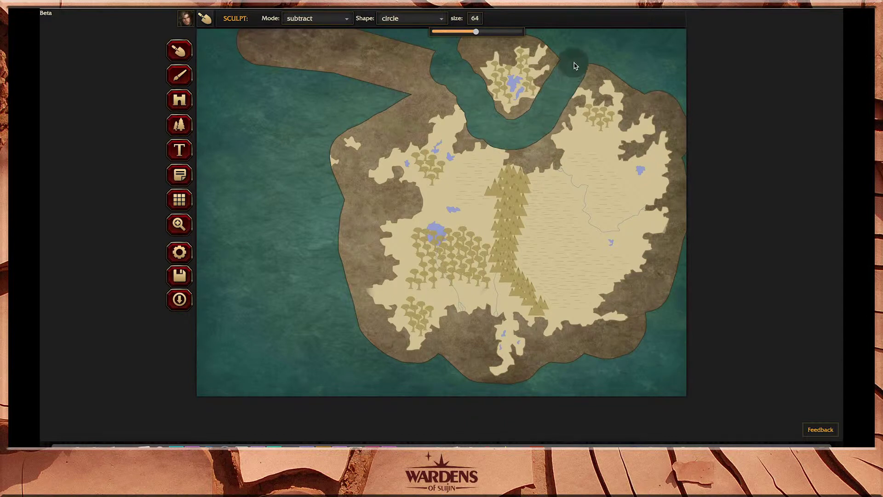
# Remove the long land strip in the northwest and cut the west, south and southeast coasts closer to the textured land.
pyautogui.moveTo(411, 53)
pyautogui.mouseDown()
pyautogui.moveTo(432, 62)
pyautogui.moveTo(400, 61)
pyautogui.moveTo(415, 52)
pyautogui.moveTo(401, 86)
pyautogui.moveTo(325, 45)
pyautogui.moveTo(275, 46)
pyautogui.moveTo(236, 29)
pyautogui.moveTo(240, 47)
pyautogui.moveTo(259, 56)
pyautogui.moveTo(360, 77)
pyautogui.moveTo(384, 39)
pyautogui.moveTo(315, 32)
pyautogui.mouseUp()
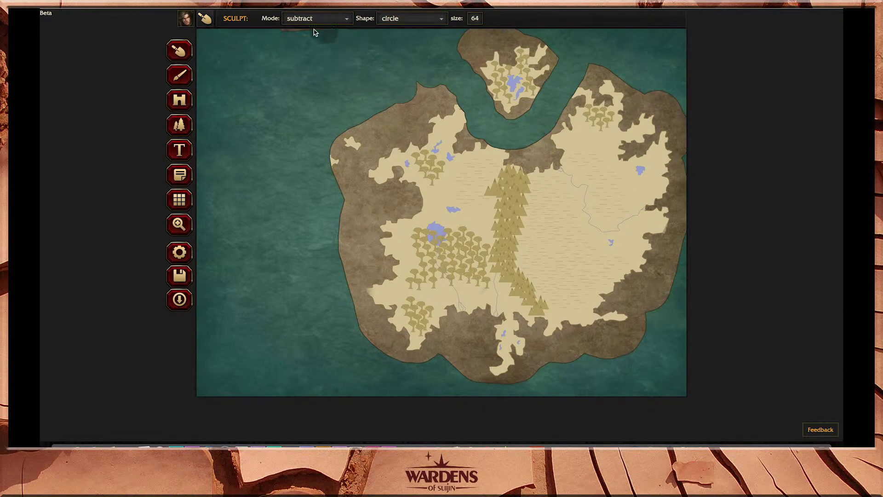
pyautogui.moveTo(329, 230)
pyautogui.mouseDown()
pyautogui.moveTo(364, 264)
pyautogui.moveTo(348, 277)
pyautogui.moveTo(348, 292)
pyautogui.moveTo(372, 348)
pyautogui.moveTo(420, 371)
pyautogui.moveTo(450, 362)
pyautogui.moveTo(476, 333)
pyautogui.moveTo(461, 381)
pyautogui.moveTo(486, 394)
pyautogui.mouseUp()
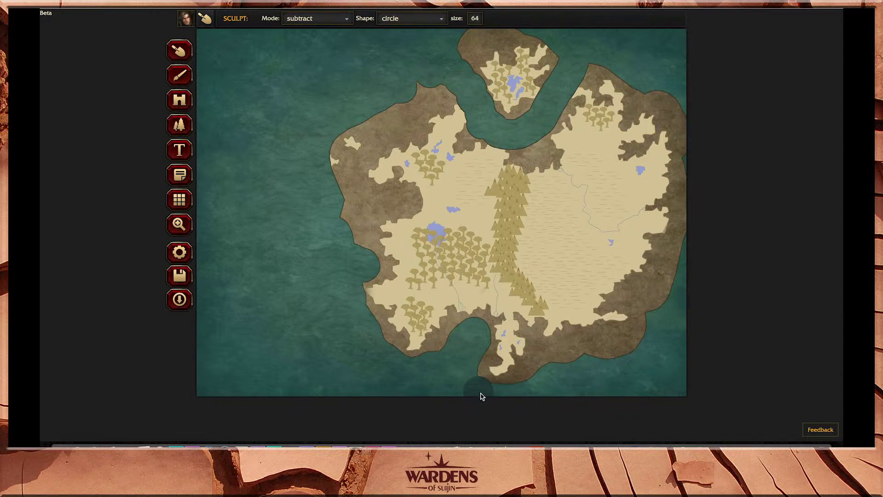
pyautogui.moveTo(532, 385)
pyautogui.mouseDown()
pyautogui.moveTo(548, 365)
pyautogui.moveTo(619, 357)
pyautogui.moveTo(642, 340)
pyautogui.moveTo(668, 302)
pyautogui.moveTo(692, 221)
pyautogui.mouseUp()
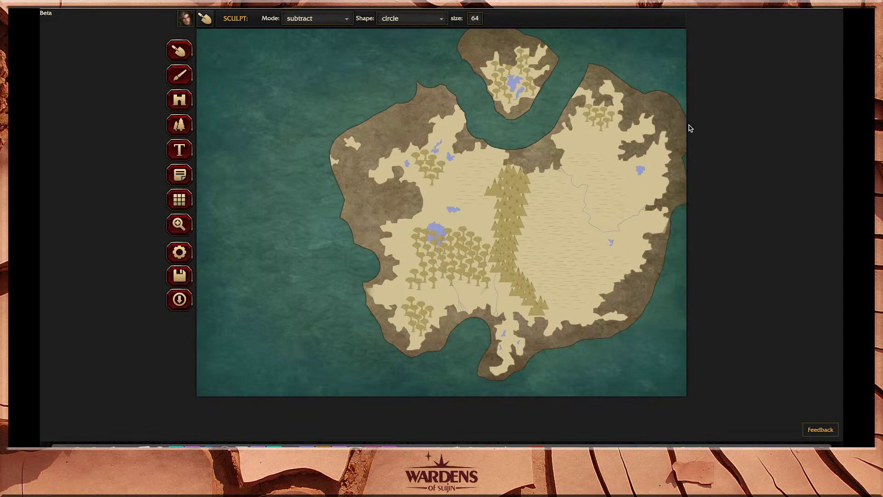
# Subtract the excess land along the northeast coast, northern island and northwest coast, and carve a bay into the west side.
pyautogui.moveTo(673, 116)
pyautogui.mouseDown()
pyautogui.moveTo(687, 136)
pyautogui.moveTo(664, 92)
pyautogui.moveTo(645, 79)
pyautogui.mouseUp()
pyautogui.moveTo(490, 39)
pyautogui.mouseDown()
pyautogui.moveTo(469, 48)
pyautogui.moveTo(492, 37)
pyautogui.mouseUp()
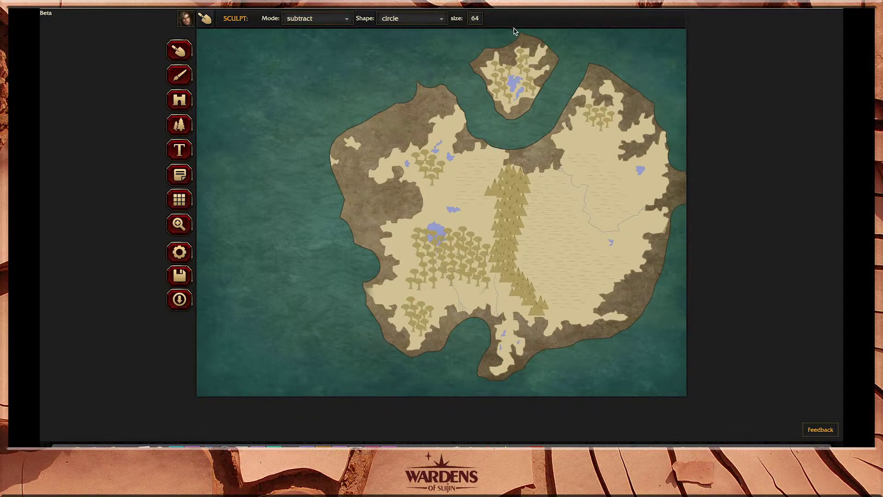
pyautogui.moveTo(406, 108)
pyautogui.mouseDown()
pyautogui.moveTo(375, 122)
pyautogui.moveTo(444, 97)
pyautogui.mouseUp()
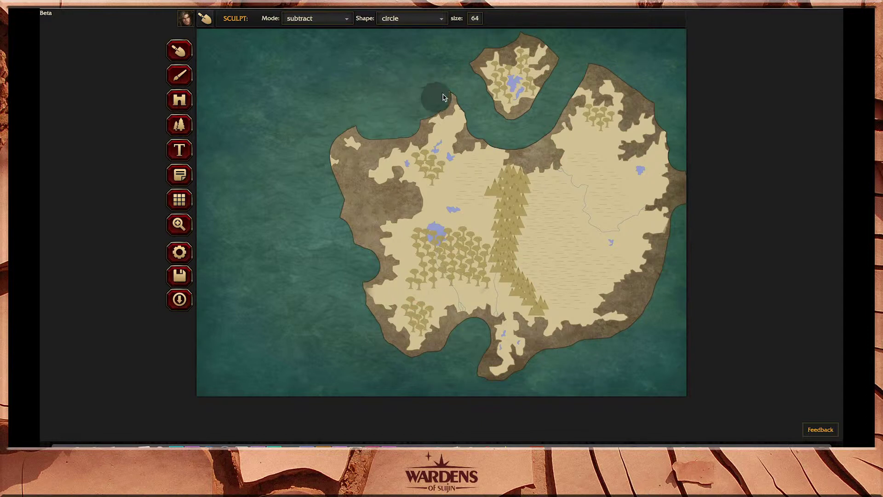
pyautogui.moveTo(329, 195)
pyautogui.mouseDown()
pyautogui.moveTo(340, 213)
pyautogui.moveTo(378, 203)
pyautogui.mouseUp()
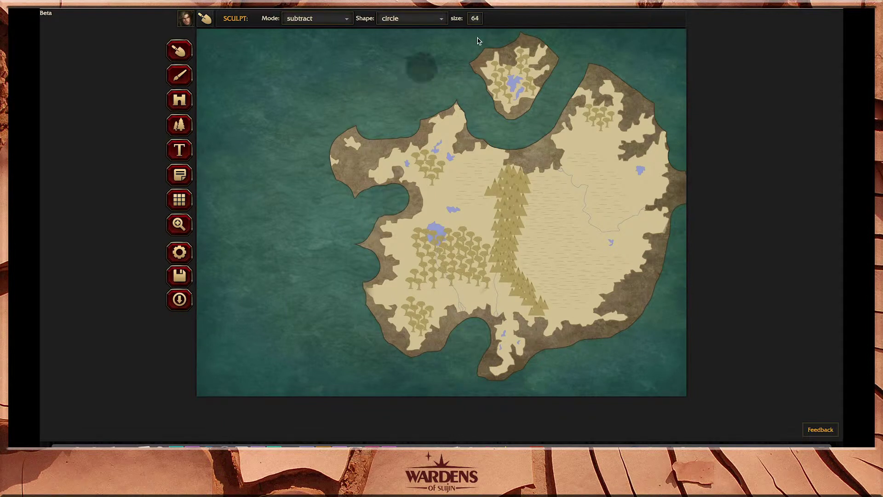
# Set the subtract brush to size 20 and trim the bare land around the western bay and down the west coast.
pyautogui.click(475, 19)
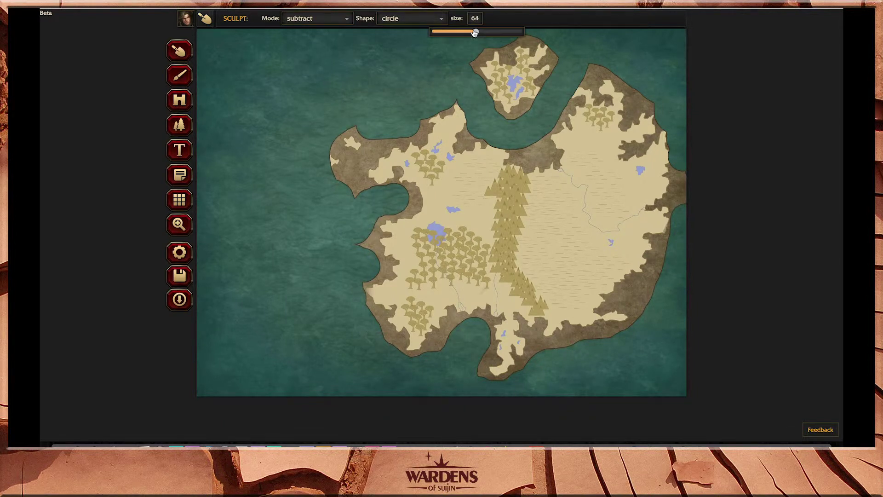
pyautogui.moveTo(475, 32); pyautogui.dragTo(470, 32)
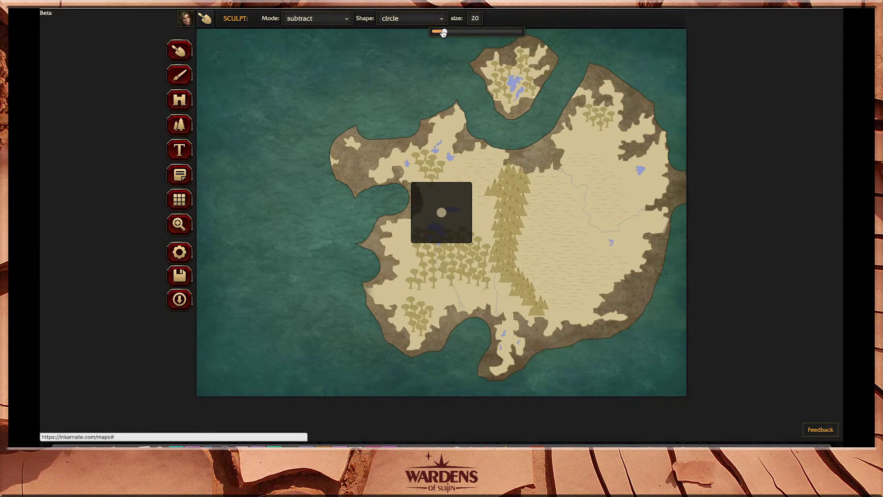
pyautogui.click(179, 222)
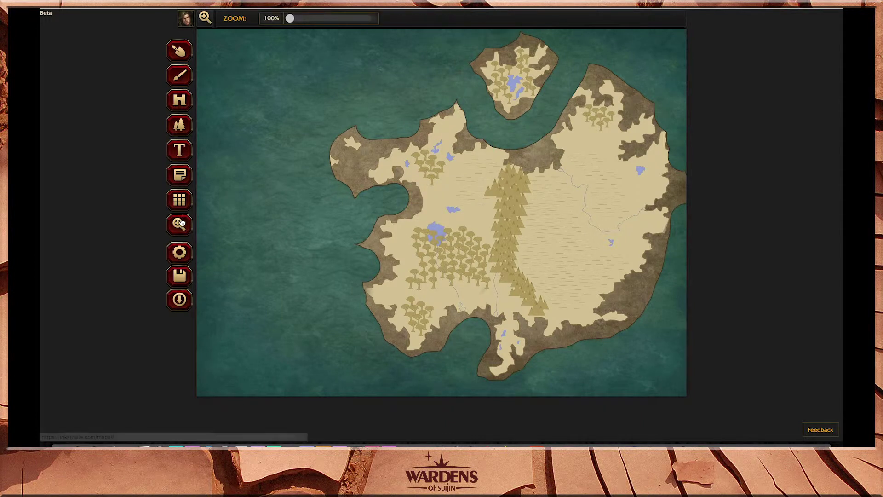
pyautogui.click(412, 181)
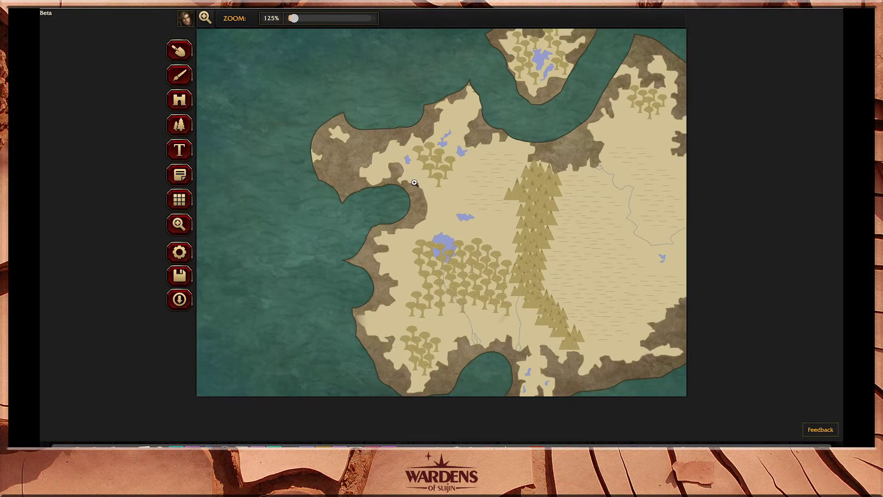
pyautogui.doubleClick(414, 183)
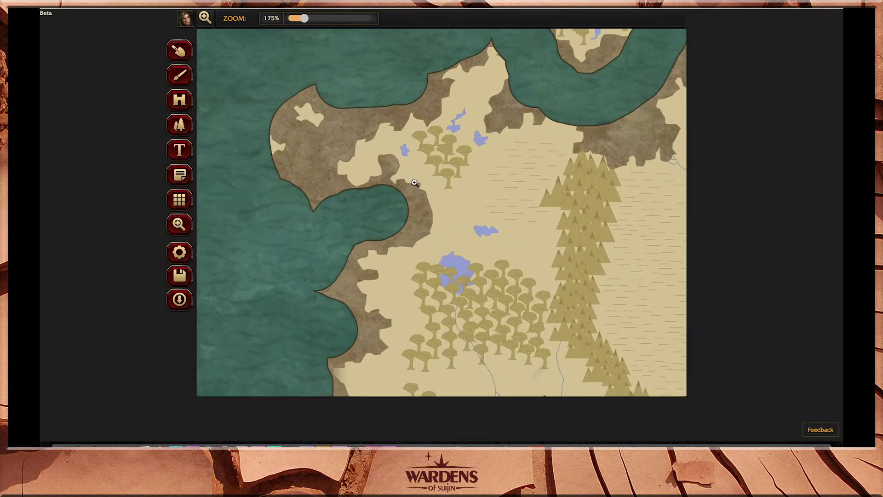
pyautogui.click(179, 51)
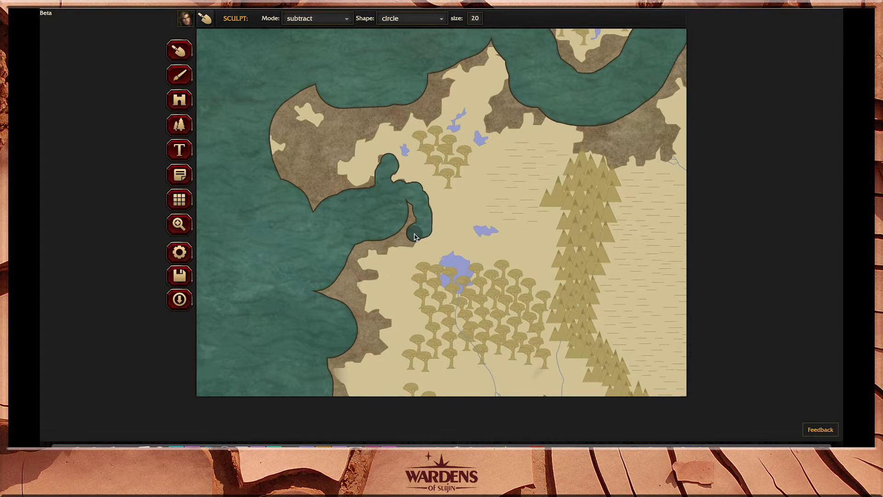
pyautogui.moveTo(410, 227); pyautogui.dragTo(411, 209)
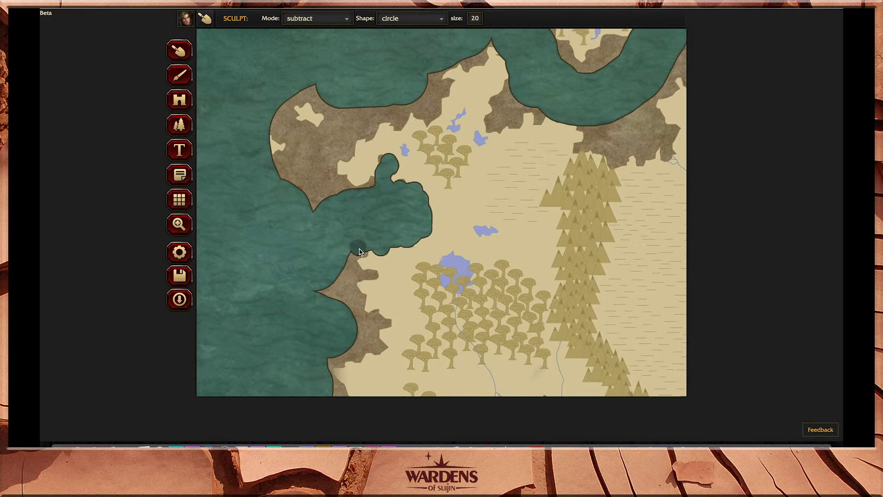
pyautogui.moveTo(350, 257)
pyautogui.mouseDown()
pyautogui.moveTo(320, 291)
pyautogui.moveTo(347, 296)
pyautogui.moveTo(352, 287)
pyautogui.moveTo(337, 286)
pyautogui.moveTo(354, 269)
pyautogui.moveTo(373, 275)
pyautogui.moveTo(350, 301)
pyautogui.moveTo(373, 320)
pyautogui.mouseUp()
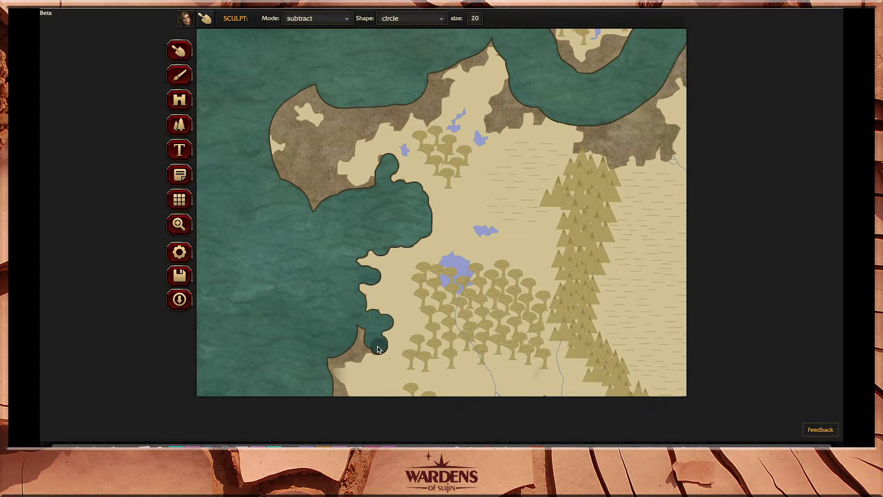
pyautogui.moveTo(360, 348)
pyautogui.mouseDown()
pyautogui.moveTo(325, 374)
pyautogui.moveTo(335, 400)
pyautogui.mouseUp()
# Trim the bare land around the northwest peninsula and along the north coast up to the mountain range.
pyautogui.moveTo(302, 227)
pyautogui.mouseDown()
pyautogui.moveTo(371, 189)
pyautogui.moveTo(343, 195)
pyautogui.moveTo(317, 166)
pyautogui.moveTo(346, 150)
pyautogui.moveTo(366, 115)
pyautogui.moveTo(423, 114)
pyautogui.moveTo(443, 86)
pyautogui.moveTo(434, 73)
pyautogui.moveTo(419, 103)
pyautogui.moveTo(462, 58)
pyautogui.mouseUp()
pyautogui.moveTo(527, 96)
pyautogui.mouseDown()
pyautogui.moveTo(497, 104)
pyautogui.moveTo(492, 124)
pyautogui.moveTo(528, 106)
pyautogui.mouseUp()
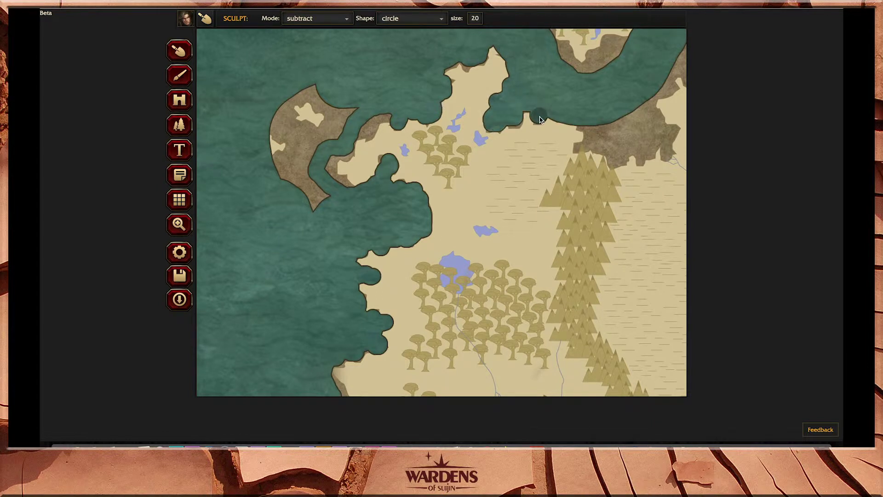
pyautogui.moveTo(581, 122)
pyautogui.mouseDown()
pyautogui.moveTo(582, 147)
pyautogui.moveTo(607, 155)
pyautogui.mouseUp()
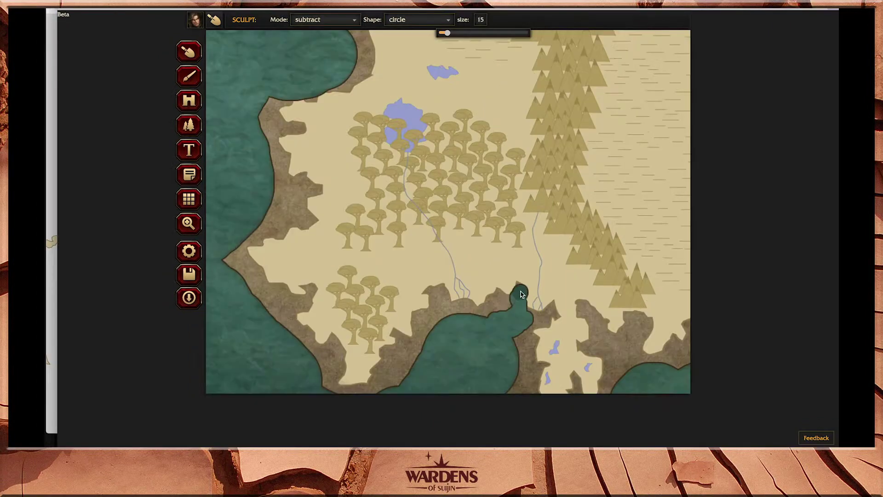
# Trim the bare land around the southern bay and up the west coast, using a circle subtract brush at size 15.
pyautogui.moveTo(520, 292)
pyautogui.mouseDown()
pyautogui.moveTo(492, 302)
pyautogui.moveTo(483, 319)
pyautogui.moveTo(445, 304)
pyautogui.moveTo(423, 321)
pyautogui.moveTo(420, 340)
pyautogui.moveTo(419, 321)
pyautogui.moveTo(410, 349)
pyautogui.moveTo(402, 343)
pyautogui.moveTo(386, 353)
pyautogui.moveTo(397, 381)
pyautogui.moveTo(372, 395)
pyautogui.mouseUp()
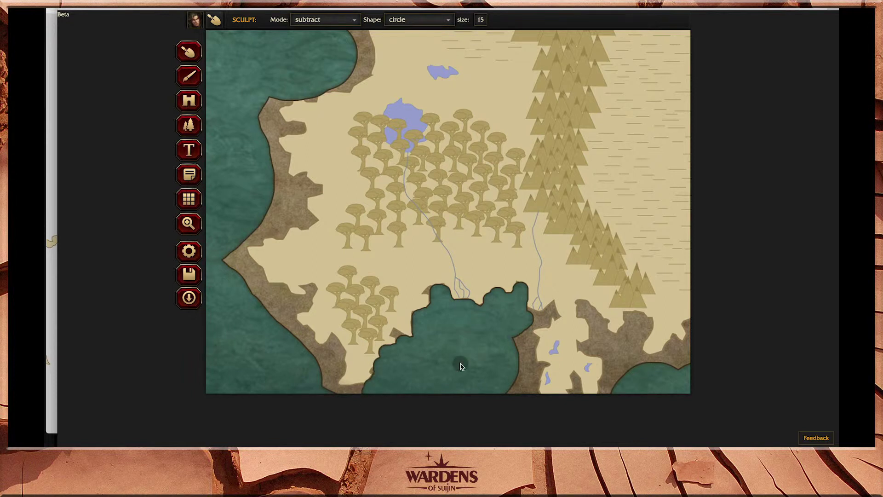
pyautogui.click(188, 224)
pyautogui.click(188, 76)
pyautogui.click(188, 52)
pyautogui.moveTo(228, 202)
pyautogui.mouseDown()
pyautogui.moveTo(289, 248)
pyautogui.moveTo(283, 275)
pyautogui.moveTo(339, 299)
pyautogui.moveTo(323, 324)
pyautogui.moveTo(343, 340)
pyautogui.moveTo(362, 339)
pyautogui.moveTo(249, 226)
pyautogui.moveTo(242, 191)
pyautogui.moveTo(310, 165)
pyautogui.moveTo(301, 144)
pyautogui.moveTo(315, 136)
pyautogui.moveTo(302, 129)
pyautogui.moveTo(261, 171)
pyautogui.moveTo(287, 130)
pyautogui.moveTo(275, 123)
pyautogui.moveTo(269, 76)
pyautogui.moveTo(291, 76)
pyautogui.moveTo(277, 73)
pyautogui.moveTo(275, 51)
pyautogui.moveTo(285, 46)
pyautogui.moveTo(315, 181)
pyautogui.moveTo(366, 159)
pyautogui.moveTo(370, 122)
pyautogui.moveTo(357, 102)
pyautogui.moveTo(336, 101)
pyautogui.moveTo(356, 130)
pyautogui.moveTo(325, 105)
pyautogui.moveTo(321, 67)
pyautogui.moveTo(309, 97)
pyautogui.moveTo(269, 105)
pyautogui.moveTo(277, 107)
pyautogui.moveTo(252, 92)
pyautogui.moveTo(263, 44)
pyautogui.mouseUp()
pyautogui.press('space')
# Trim the bare land around the northwest peninsula and along the north coast to the river mouth at size 15.
pyautogui.click(187, 223)
pyautogui.click(187, 59)
pyautogui.moveTo(260, 233)
pyautogui.mouseDown()
pyautogui.moveTo(285, 225)
pyautogui.moveTo(316, 198)
pyautogui.moveTo(324, 211)
pyautogui.moveTo(320, 190)
pyautogui.moveTo(367, 198)
pyautogui.moveTo(385, 162)
pyautogui.moveTo(374, 157)
pyautogui.moveTo(380, 138)
pyautogui.moveTo(397, 127)
pyautogui.moveTo(425, 128)
pyautogui.moveTo(428, 113)
pyautogui.moveTo(386, 125)
pyautogui.moveTo(356, 189)
pyautogui.moveTo(338, 168)
pyautogui.moveTo(370, 78)
pyautogui.moveTo(430, 108)
pyautogui.moveTo(452, 106)
pyautogui.moveTo(474, 131)
pyautogui.moveTo(476, 151)
pyautogui.moveTo(442, 208)
pyautogui.moveTo(449, 215)
pyautogui.moveTo(464, 203)
pyautogui.moveTo(473, 208)
pyautogui.moveTo(481, 183)
pyautogui.moveTo(474, 177)
pyautogui.moveTo(482, 190)
pyautogui.moveTo(505, 195)
pyautogui.moveTo(524, 187)
pyautogui.moveTo(559, 199)
pyautogui.moveTo(566, 232)
pyautogui.moveTo(552, 240)
pyautogui.moveTo(589, 243)
pyautogui.moveTo(599, 259)
pyautogui.moveTo(627, 243)
pyautogui.moveTo(644, 248)
pyautogui.moveTo(655, 234)
pyautogui.moveTo(668, 245)
pyautogui.moveTo(670, 226)
pyautogui.moveTo(648, 192)
pyautogui.moveTo(639, 197)
pyautogui.moveTo(646, 233)
pyautogui.moveTo(574, 218)
pyautogui.moveTo(585, 204)
pyautogui.moveTo(628, 208)
pyautogui.mouseUp()
# Trim the northeast peninsula's coastline to the textured land, carving the inlets around its forest and above the eastern lake.
pyautogui.click(188, 224)
pyautogui.moveTo(552, 158); pyautogui.dragTo(330, 246)
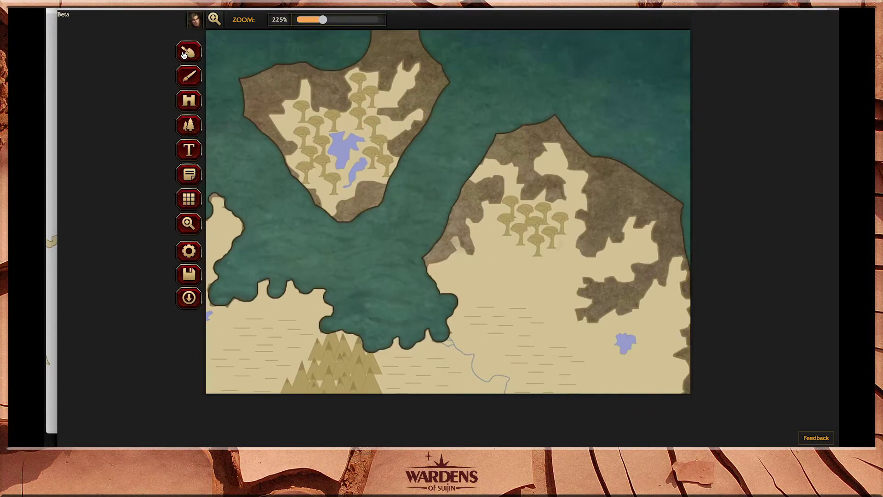
pyautogui.click(189, 51)
pyautogui.moveTo(417, 265)
pyautogui.mouseDown()
pyautogui.moveTo(447, 249)
pyautogui.moveTo(437, 241)
pyautogui.moveTo(454, 226)
pyautogui.moveTo(454, 209)
pyautogui.moveTo(467, 210)
pyautogui.moveTo(463, 184)
pyautogui.moveTo(496, 182)
pyautogui.moveTo(478, 196)
pyautogui.mouseUp()
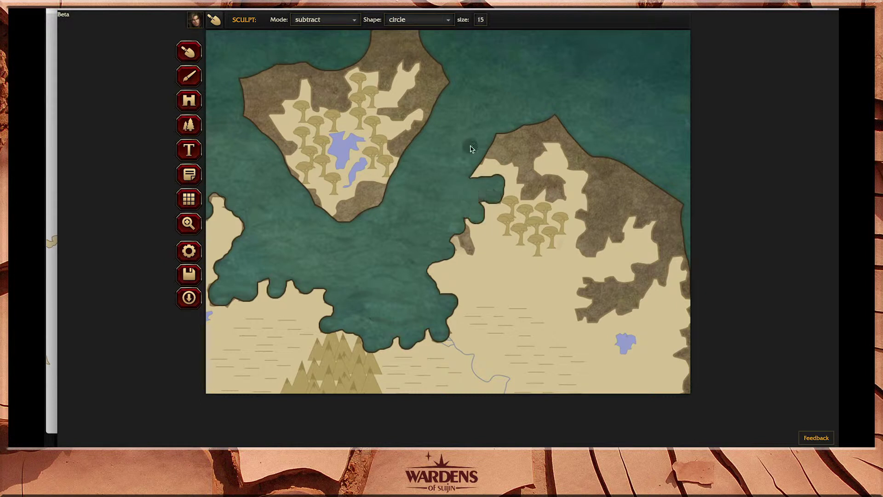
pyautogui.moveTo(494, 154)
pyautogui.mouseDown()
pyautogui.moveTo(524, 166)
pyautogui.moveTo(531, 194)
pyautogui.moveTo(556, 188)
pyautogui.moveTo(521, 168)
pyautogui.moveTo(530, 151)
pyautogui.moveTo(500, 137)
pyautogui.moveTo(519, 145)
pyautogui.moveTo(542, 132)
pyautogui.moveTo(572, 146)
pyautogui.moveTo(565, 134)
pyautogui.moveTo(521, 127)
pyautogui.moveTo(591, 166)
pyautogui.moveTo(591, 249)
pyautogui.moveTo(601, 231)
pyautogui.moveTo(615, 232)
pyautogui.moveTo(622, 211)
pyautogui.moveTo(643, 212)
pyautogui.moveTo(646, 192)
pyautogui.moveTo(634, 191)
pyautogui.moveTo(620, 169)
pyautogui.moveTo(606, 179)
pyautogui.moveTo(604, 207)
pyautogui.moveTo(657, 199)
pyautogui.moveTo(653, 208)
pyautogui.moveTo(649, 185)
pyautogui.moveTo(670, 218)
pyautogui.moveTo(660, 235)
pyautogui.moveTo(680, 242)
pyautogui.moveTo(667, 247)
pyautogui.moveTo(634, 296)
pyautogui.moveTo(601, 290)
pyautogui.moveTo(598, 304)
pyautogui.moveTo(629, 304)
pyautogui.moveTo(592, 312)
pyautogui.moveTo(639, 274)
pyautogui.mouseUp()
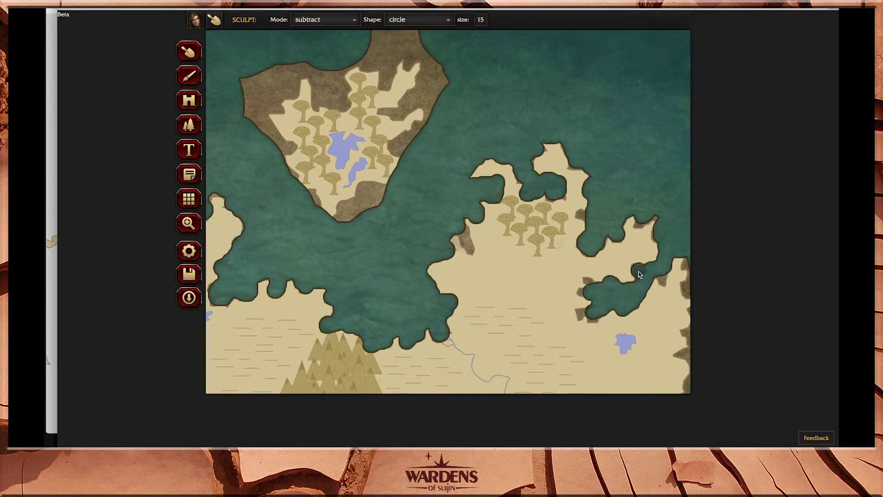
# Trim the bare land down the continent's east coast, past the river mouth.
pyautogui.click(188, 223)
pyautogui.moveTo(353, 278); pyautogui.dragTo(319, 137)
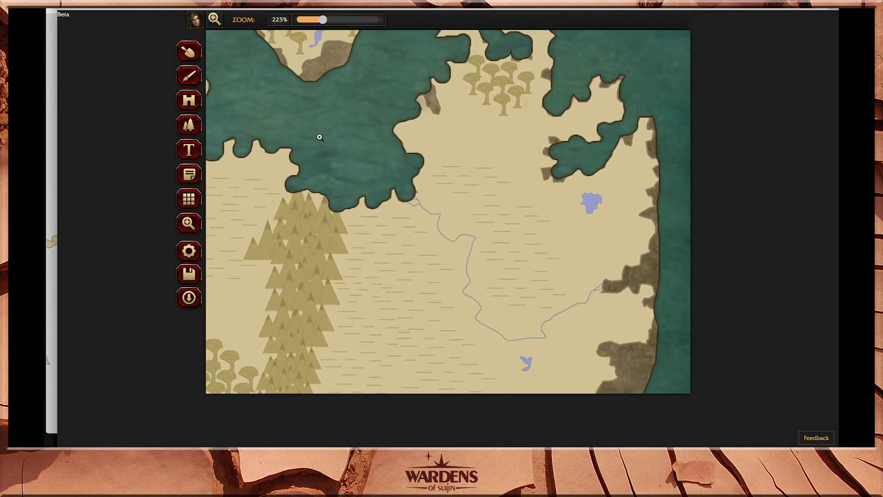
pyautogui.click(189, 53)
pyautogui.moveTo(658, 125)
pyautogui.mouseDown()
pyautogui.moveTo(655, 154)
pyautogui.moveTo(669, 166)
pyautogui.moveTo(655, 192)
pyautogui.moveTo(659, 240)
pyautogui.moveTo(635, 273)
pyautogui.moveTo(657, 284)
pyautogui.moveTo(657, 339)
pyautogui.moveTo(644, 354)
pyautogui.moveTo(613, 350)
pyautogui.moveTo(654, 360)
pyautogui.moveTo(633, 396)
pyautogui.moveTo(618, 361)
pyautogui.moveTo(627, 383)
pyautogui.moveTo(609, 396)
pyautogui.mouseUp()
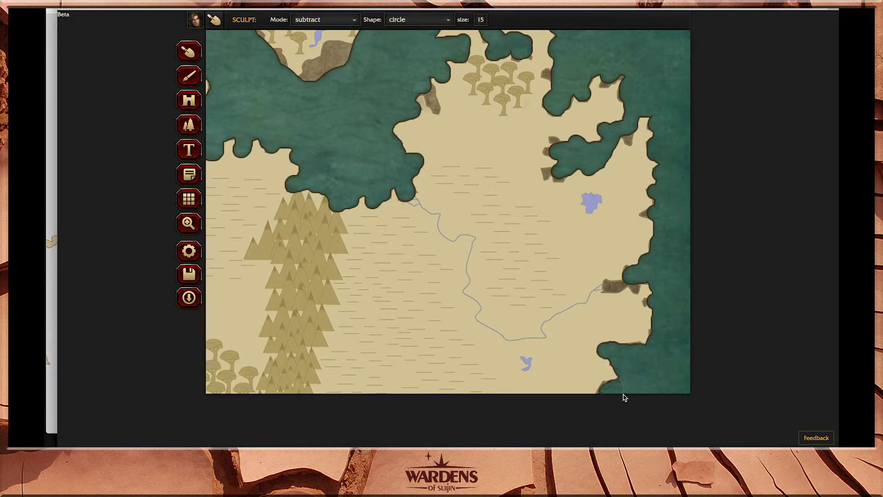
# Trim the bare land off the southeast coast and along the south coast toward the southern peninsula, leaving the narrow spit.
pyautogui.click(189, 223)
pyautogui.scroll(-5, 416, 149)
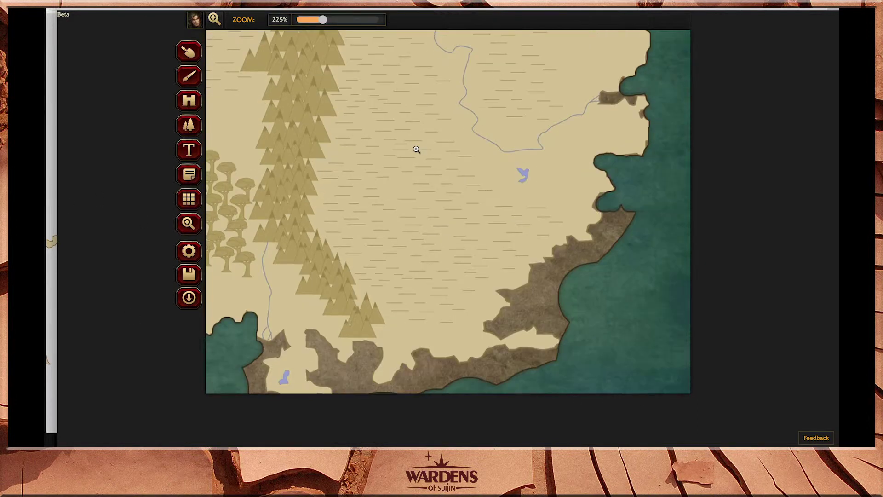
pyautogui.scroll(-2, 417, 150)
pyautogui.click(188, 52)
pyautogui.moveTo(624, 164); pyautogui.dragTo(547, 214)
pyautogui.moveTo(617, 180)
pyautogui.mouseDown()
pyautogui.moveTo(544, 274)
pyautogui.moveTo(534, 229)
pyautogui.moveTo(533, 250)
pyautogui.moveTo(515, 272)
pyautogui.moveTo(524, 260)
pyautogui.moveTo(501, 273)
pyautogui.moveTo(500, 266)
pyautogui.moveTo(565, 299)
pyautogui.moveTo(499, 300)
pyautogui.moveTo(455, 318)
pyautogui.moveTo(416, 305)
pyautogui.moveTo(407, 320)
pyautogui.moveTo(453, 327)
pyautogui.moveTo(538, 308)
pyautogui.moveTo(394, 343)
pyautogui.moveTo(366, 315)
pyautogui.moveTo(369, 295)
pyautogui.moveTo(347, 309)
pyautogui.moveTo(297, 317)
pyautogui.mouseUp()
# Return Sculpt to subtract mode and trim the bare land around the southern peninsula down to its tip.
pyautogui.click(317, 35)
pyautogui.click(306, 49)
pyautogui.click(322, 35)
pyautogui.click(306, 62)
pyautogui.moveTo(316, 305)
pyautogui.mouseDown()
pyautogui.moveTo(325, 336)
pyautogui.moveTo(353, 359)
pyautogui.moveTo(342, 363)
pyautogui.moveTo(352, 378)
pyautogui.mouseUp()
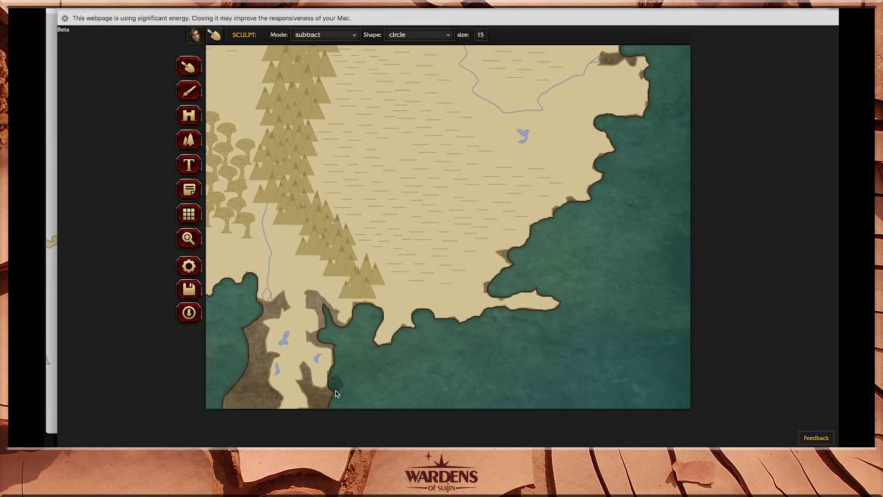
pyautogui.click(175, 243)
pyautogui.scroll(-5, 225, 162)
pyautogui.moveTo(394, 331)
pyautogui.mouseDown()
pyautogui.moveTo(384, 351)
pyautogui.moveTo(323, 376)
pyautogui.moveTo(386, 373)
pyautogui.moveTo(326, 373)
pyautogui.moveTo(312, 349)
pyautogui.moveTo(342, 336)
pyautogui.moveTo(330, 320)
pyautogui.moveTo(323, 261)
pyautogui.moveTo(291, 372)
pyautogui.mouseUp()
# Trim the bare land off the northern forest island's northwest, west and southern edges at size 15.
pyautogui.click(189, 238)
pyautogui.keyDown('alt'); pyautogui.click(261, 259); pyautogui.keyUp('alt')
pyautogui.keyDown('alt'); pyautogui.click(262, 260); pyautogui.keyUp('alt')
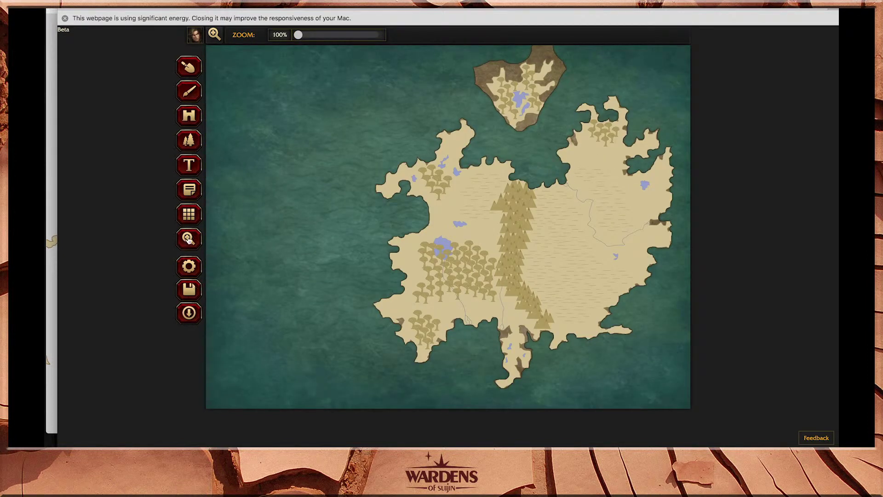
pyautogui.click(528, 90)
pyautogui.click(522, 97)
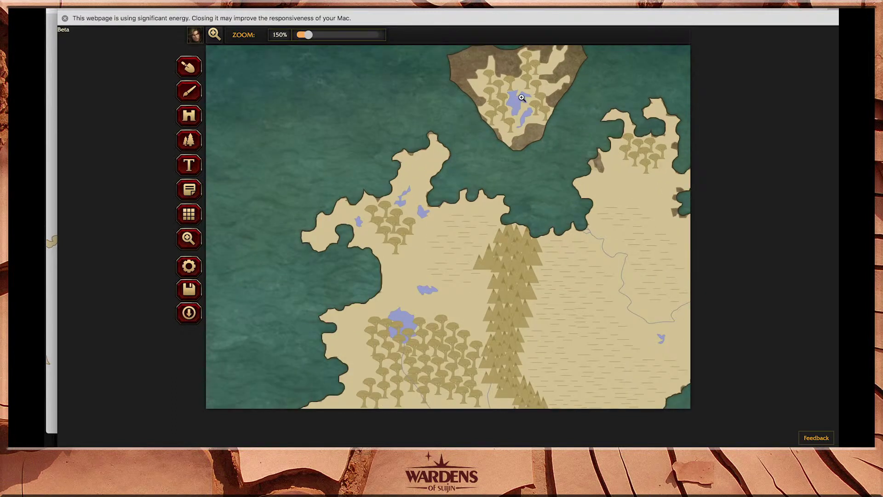
pyautogui.click(522, 98)
pyautogui.click(522, 98)
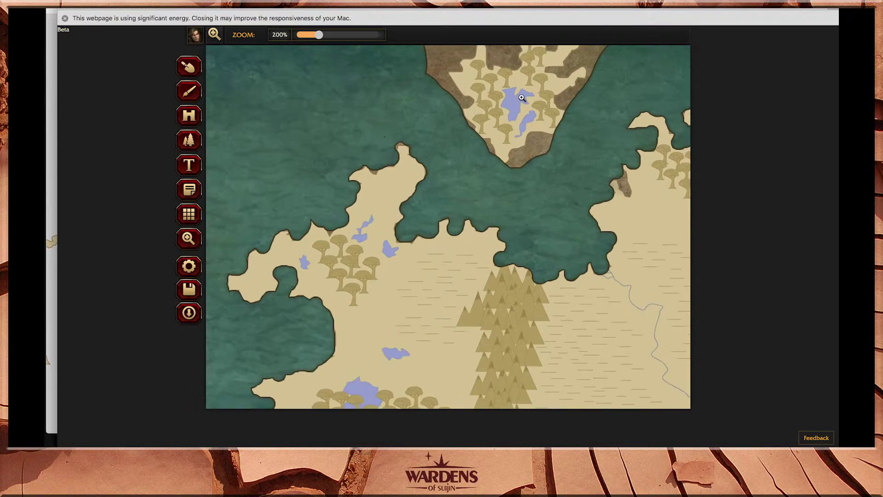
pyautogui.click(521, 98)
pyautogui.click(521, 98)
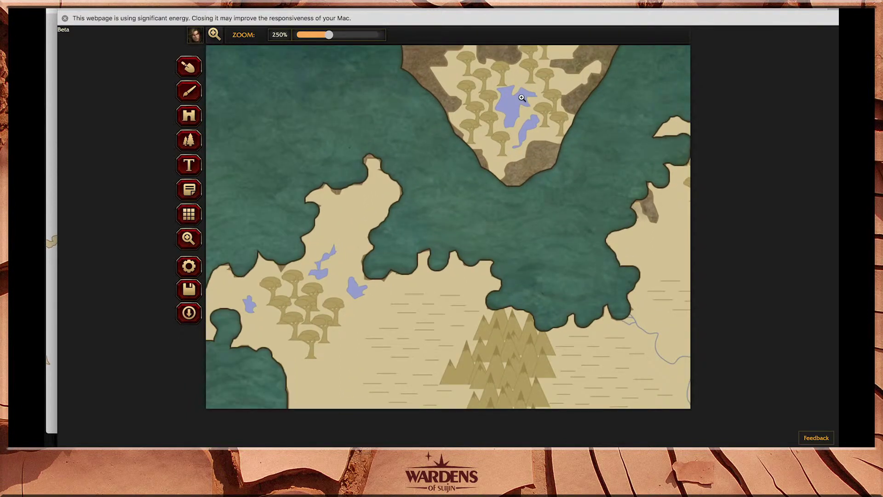
pyautogui.click(521, 97)
pyautogui.click(515, 119)
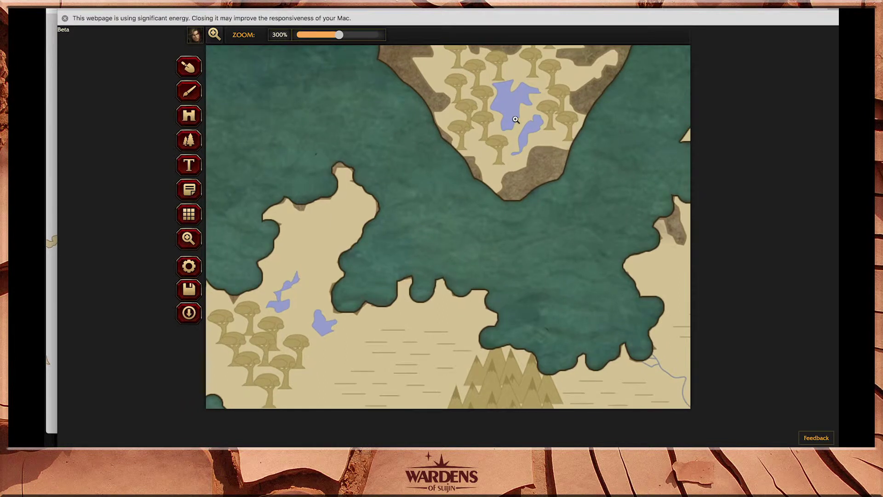
pyautogui.moveTo(515, 120); pyautogui.dragTo(495, 217)
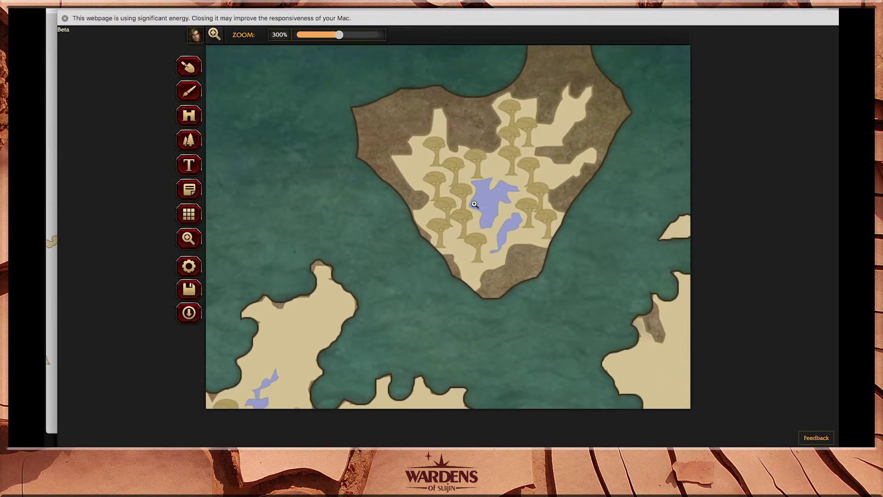
pyautogui.click(193, 70)
pyautogui.click(467, 102)
pyautogui.moveTo(469, 108)
pyautogui.mouseDown()
pyautogui.moveTo(426, 97)
pyautogui.moveTo(420, 124)
pyautogui.moveTo(398, 145)
pyautogui.moveTo(368, 151)
pyautogui.moveTo(355, 104)
pyautogui.moveTo(381, 142)
pyautogui.moveTo(374, 133)
pyautogui.moveTo(390, 113)
pyautogui.mouseUp()
pyautogui.moveTo(374, 164)
pyautogui.mouseDown()
pyautogui.moveTo(416, 199)
pyautogui.moveTo(382, 161)
pyautogui.moveTo(408, 230)
pyautogui.moveTo(451, 281)
pyautogui.moveTo(484, 303)
pyautogui.moveTo(497, 279)
pyautogui.moveTo(534, 250)
pyautogui.moveTo(504, 293)
pyautogui.moveTo(554, 240)
pyautogui.moveTo(474, 182)
pyautogui.moveTo(559, 229)
pyautogui.moveTo(515, 243)
pyautogui.moveTo(571, 206)
pyautogui.mouseUp()
# Add a little land back on the northern island's southwest edge, and subtract the bare land from its east and north sides.
pyautogui.click(325, 35)
pyautogui.click(308, 49)
pyautogui.moveTo(439, 251); pyautogui.dragTo(443, 262)
pyautogui.click(326, 35)
pyautogui.click(308, 61)
pyautogui.moveTo(511, 250)
pyautogui.mouseDown()
pyautogui.moveTo(564, 256)
pyautogui.moveTo(575, 203)
pyautogui.moveTo(605, 170)
pyautogui.moveTo(598, 58)
pyautogui.moveTo(613, 89)
pyautogui.mouseUp()
pyautogui.moveTo(597, 116)
pyautogui.mouseDown()
pyautogui.moveTo(594, 68)
pyautogui.moveTo(525, 62)
pyautogui.moveTo(534, 77)
pyautogui.moveTo(522, 87)
pyautogui.moveTo(483, 92)
pyautogui.moveTo(489, 139)
pyautogui.moveTo(469, 120)
pyautogui.mouseUp()
pyautogui.moveTo(531, 74)
pyautogui.mouseDown()
pyautogui.moveTo(546, 115)
pyautogui.moveTo(558, 79)
pyautogui.moveTo(578, 79)
pyautogui.moveTo(581, 138)
pyautogui.moveTo(572, 147)
pyautogui.mouseUp()
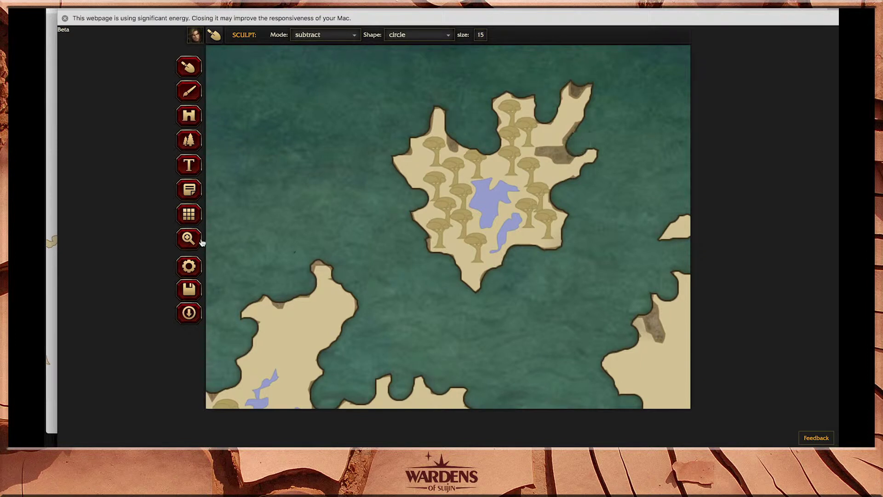
# Set the subtract brush to size 6 and remove the leftover bare patch in the southwest coast beside the small forest.
pyautogui.click(189, 239)
pyautogui.scroll(-5, 336, 257)
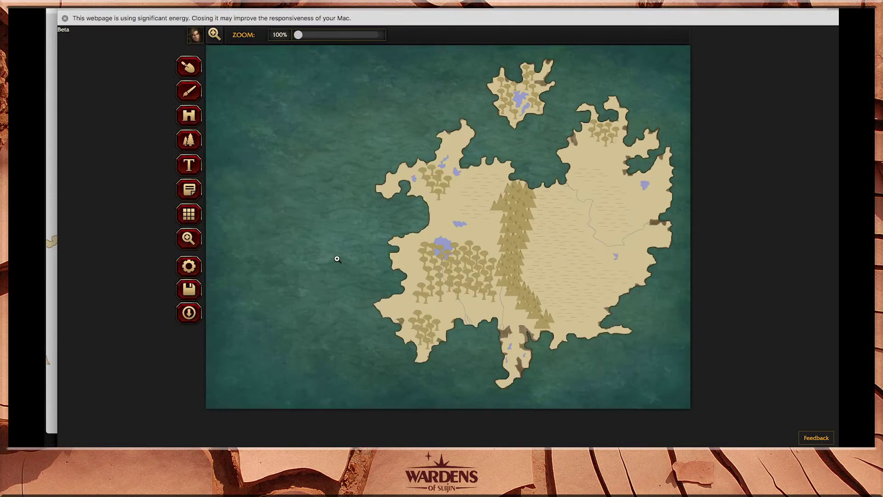
pyautogui.scroll(5, 404, 317)
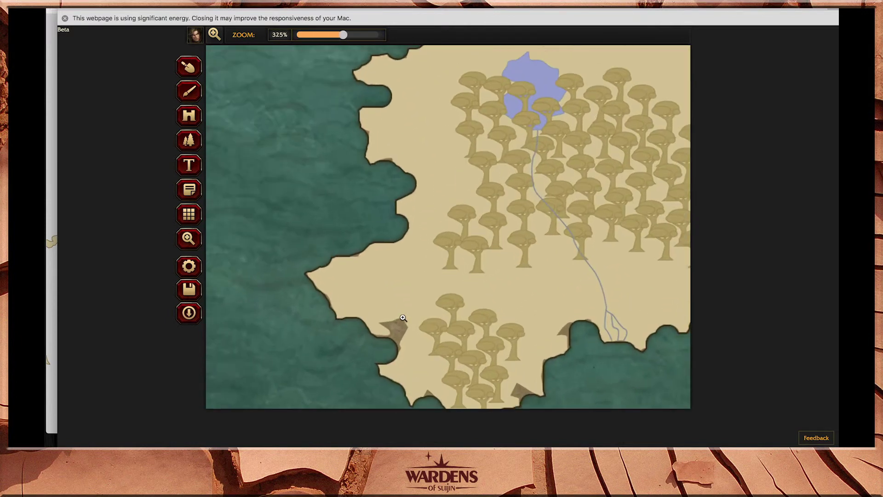
pyautogui.click(190, 67)
pyautogui.click(478, 34)
pyautogui.moveTo(447, 48); pyautogui.dragTo(440, 47)
pyautogui.moveTo(399, 322); pyautogui.dragTo(398, 330)
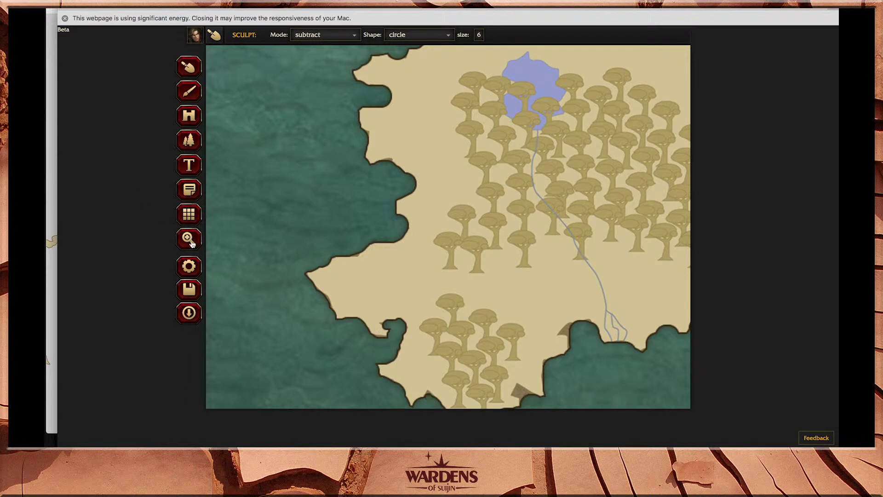
# Clean up the remaining bare patches along the southern coast and the southern peninsula's west side at size 6.
pyautogui.scroll(-5, 400, 333)
pyautogui.hscroll(4, 400, 333)
pyautogui.moveTo(406, 338)
pyautogui.mouseDown()
pyautogui.moveTo(440, 294)
pyautogui.moveTo(441, 281)
pyautogui.moveTo(431, 283)
pyautogui.moveTo(441, 296)
pyautogui.moveTo(434, 278)
pyautogui.moveTo(490, 243)
pyautogui.moveTo(480, 221)
pyautogui.moveTo(504, 212)
pyautogui.moveTo(620, 270)
pyautogui.moveTo(625, 245)
pyautogui.moveTo(645, 252)
pyautogui.moveTo(664, 238)
pyautogui.moveTo(671, 257)
pyautogui.moveTo(633, 275)
pyautogui.moveTo(632, 254)
pyautogui.moveTo(661, 248)
pyautogui.moveTo(630, 271)
pyautogui.moveTo(653, 259)
pyautogui.moveTo(502, 257)
pyautogui.moveTo(631, 279)
pyautogui.mouseUp()
pyautogui.moveTo(641, 325); pyautogui.dragTo(652, 322)
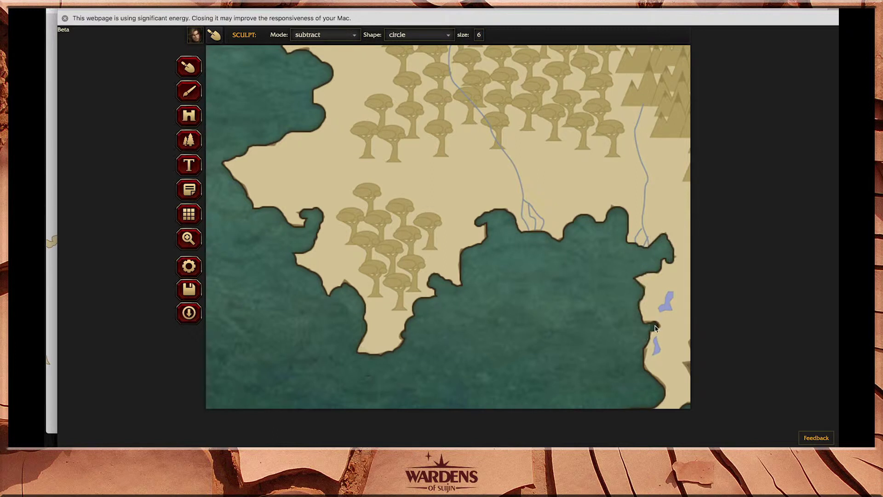
# Subtract the leftover bare land along the southern peninsula with the small lakes and the inlet on its east side at size 6.
pyautogui.click(188, 237)
pyautogui.moveTo(547, 340)
pyautogui.mouseDown()
pyautogui.moveTo(465, 336)
pyautogui.moveTo(428, 267)
pyautogui.mouseUp()
pyautogui.click(188, 66)
pyautogui.moveTo(574, 270)
pyautogui.mouseDown()
pyautogui.moveTo(590, 306)
pyautogui.moveTo(584, 290)
pyautogui.mouseUp()
pyautogui.moveTo(580, 223)
pyautogui.mouseDown()
pyautogui.moveTo(616, 240)
pyautogui.moveTo(584, 224)
pyautogui.moveTo(658, 243)
pyautogui.moveTo(611, 210)
pyautogui.moveTo(600, 217)
pyautogui.moveTo(601, 193)
pyautogui.moveTo(584, 170)
pyautogui.moveTo(601, 175)
pyautogui.moveTo(609, 211)
pyautogui.mouseUp()
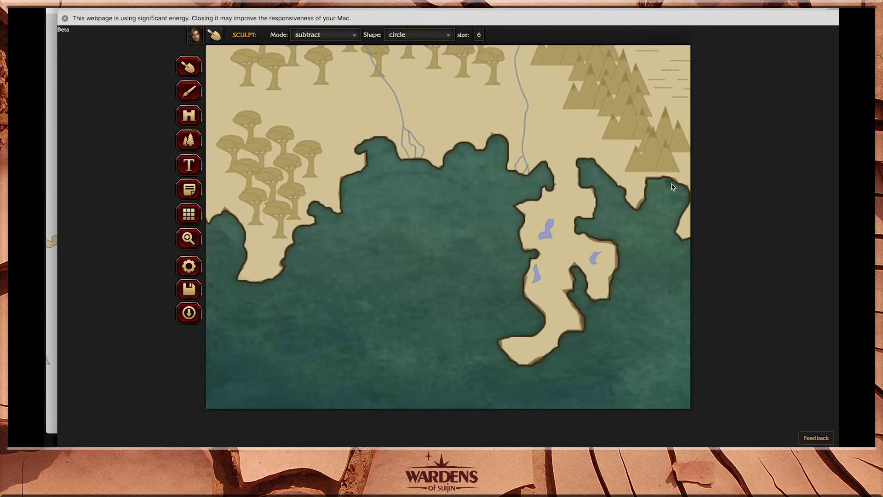
# Trim the bare patches off the southeastern coast and the lower east coast with the size 6 subtract brush.
pyautogui.click(188, 239)
pyautogui.click(374, 291)
pyautogui.click(189, 66)
pyautogui.moveTo(526, 163)
pyautogui.mouseDown()
pyautogui.moveTo(503, 207)
pyautogui.moveTo(526, 231)
pyautogui.mouseUp()
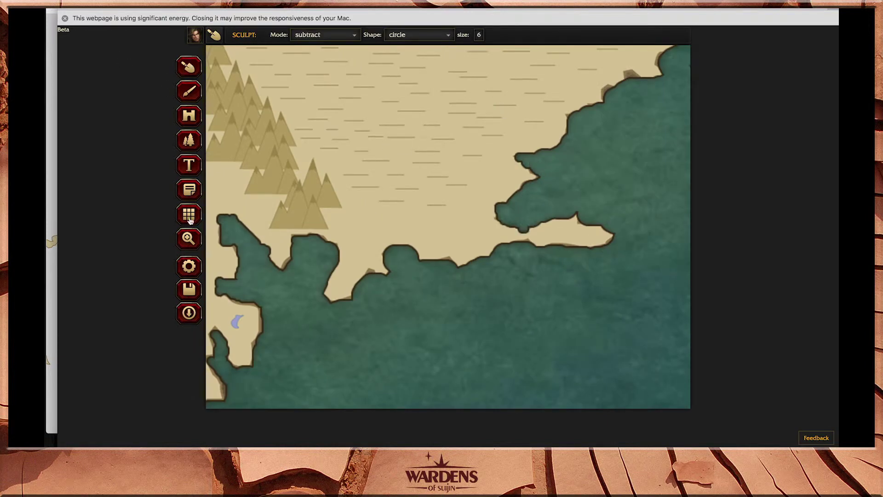
pyautogui.click(188, 238)
pyautogui.click(505, 138)
pyautogui.click(189, 66)
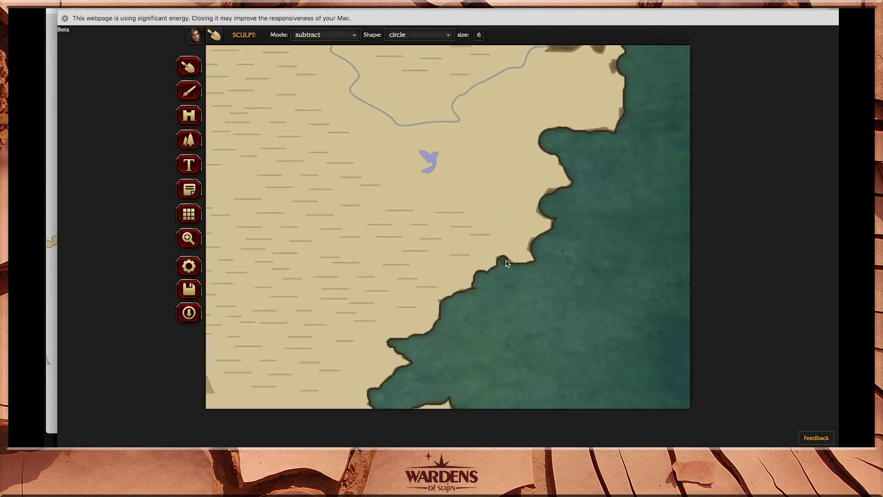
# Carve out the bare inlet at the river mouth on the east coast and the small notch just south of it.
pyautogui.click(188, 238)
pyautogui.click(492, 227)
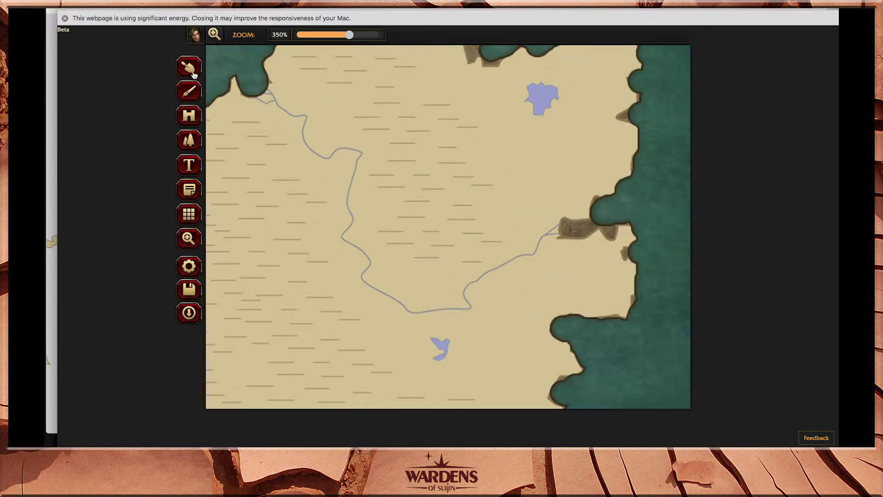
pyautogui.click(184, 64)
pyautogui.moveTo(562, 226)
pyautogui.mouseDown()
pyautogui.moveTo(612, 231)
pyautogui.moveTo(623, 224)
pyautogui.moveTo(638, 318)
pyautogui.mouseUp()
pyautogui.moveTo(559, 230)
pyautogui.mouseDown()
pyautogui.moveTo(595, 228)
pyautogui.moveTo(570, 237)
pyautogui.moveTo(584, 242)
pyautogui.mouseUp()
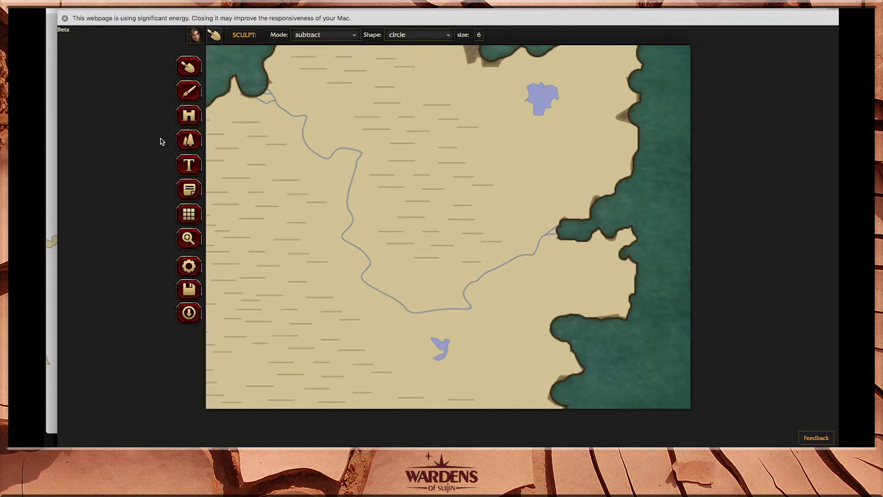
# Subtract the bare patches along the northeastern coast and around the western end of the bay north of the lake.
pyautogui.click(188, 238)
pyautogui.moveTo(241, 121); pyautogui.dragTo(228, 251)
pyautogui.click(188, 66)
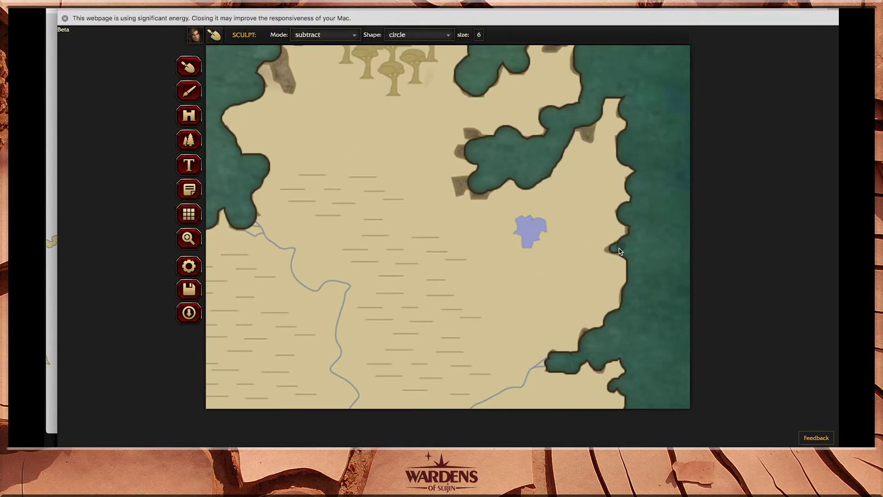
pyautogui.moveTo(583, 128); pyautogui.dragTo(590, 139)
pyautogui.moveTo(621, 115); pyautogui.dragTo(624, 94)
pyautogui.moveTo(488, 193)
pyautogui.mouseDown()
pyautogui.moveTo(463, 190)
pyautogui.moveTo(469, 132)
pyautogui.moveTo(476, 143)
pyautogui.mouseUp()
# Trim the bare land around the northern forest peninsulas and carve the narrow inlet on their west side.
pyautogui.click(188, 239)
pyautogui.moveTo(257, 110); pyautogui.dragTo(257, 259)
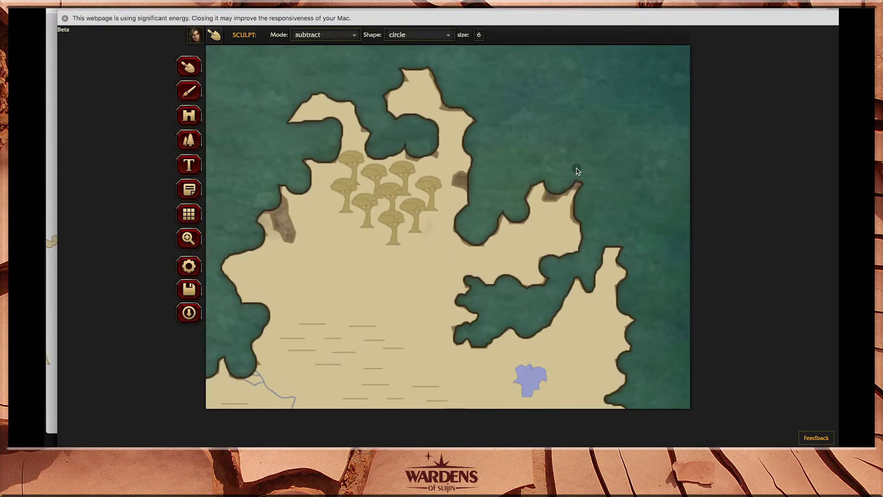
pyautogui.moveTo(578, 221)
pyautogui.mouseDown()
pyautogui.moveTo(581, 185)
pyautogui.moveTo(550, 196)
pyautogui.moveTo(567, 187)
pyautogui.moveTo(466, 179)
pyautogui.mouseUp()
pyautogui.moveTo(444, 103); pyautogui.dragTo(455, 105)
pyautogui.click(401, 74)
pyautogui.moveTo(276, 195)
pyautogui.mouseDown()
pyautogui.moveTo(287, 233)
pyautogui.moveTo(275, 214)
pyautogui.mouseUp()
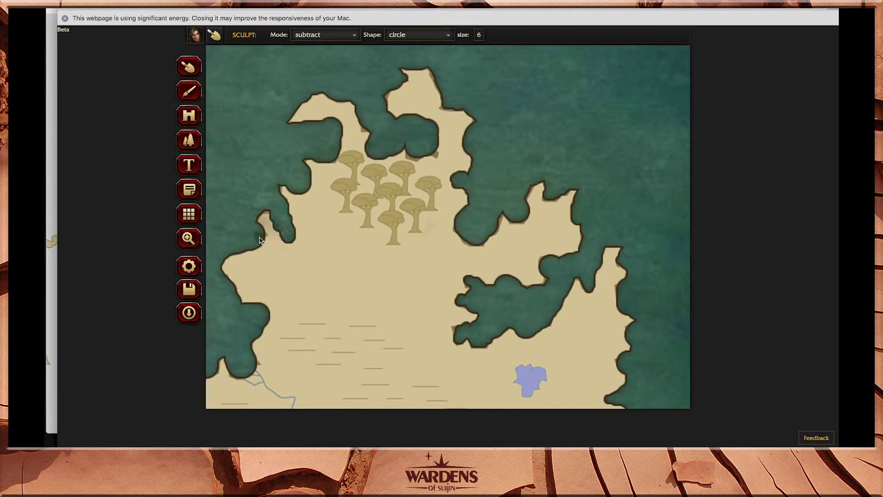
# Remove the bare patches along the northwestern peninsula's coast and the shoreline west of it in subtract mode.
pyautogui.click(187, 239)
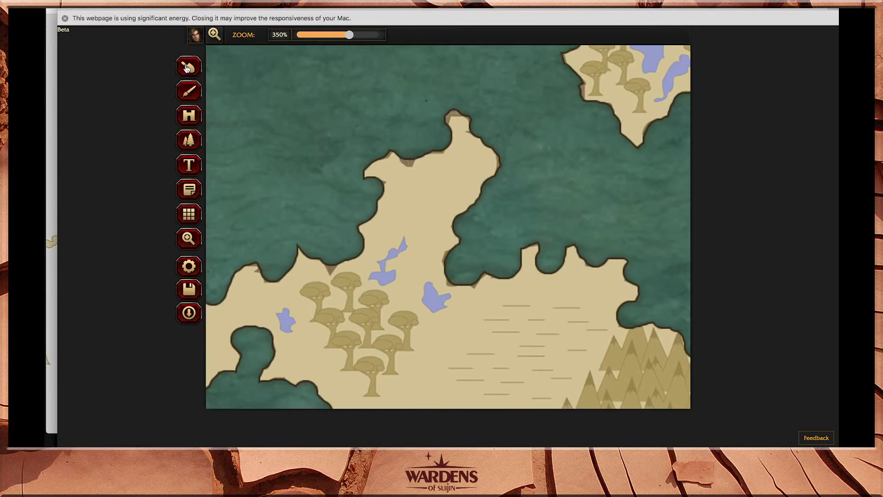
pyautogui.moveTo(365, 240); pyautogui.dragTo(401, 232)
pyautogui.click(324, 35)
pyautogui.click(318, 49)
pyautogui.click(324, 35)
pyautogui.click(317, 58)
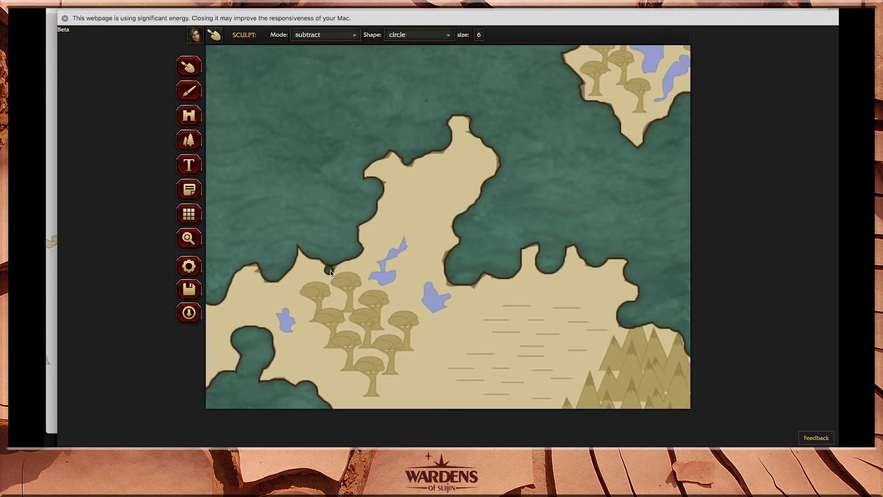
pyautogui.click(186, 237)
pyautogui.moveTo(242, 250); pyautogui.dragTo(371, 203)
pyautogui.click(188, 66)
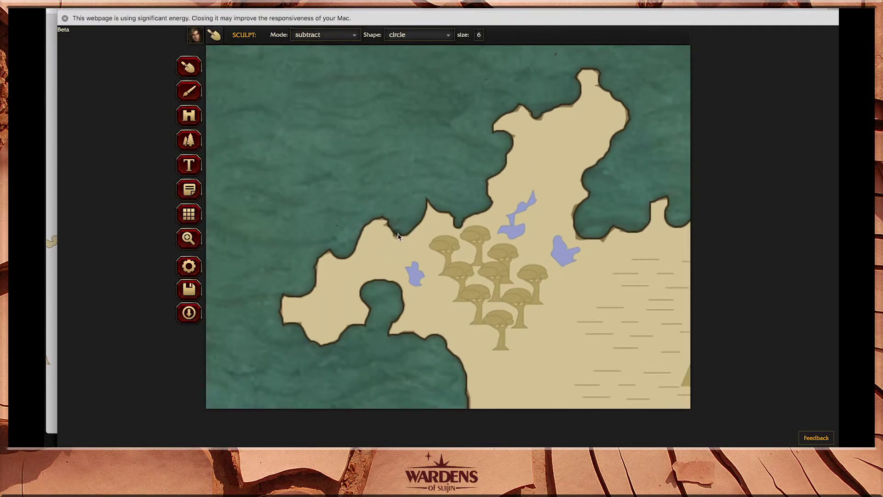
# Subtract the remaining bare patches from the northern forest island's northeastern prong and eastern inlet.
pyautogui.click(189, 237)
pyautogui.moveTo(387, 377); pyautogui.dragTo(363, 206)
pyautogui.moveTo(414, 372); pyautogui.dragTo(291, 128)
pyautogui.moveTo(328, 201); pyautogui.dragTo(197, 264)
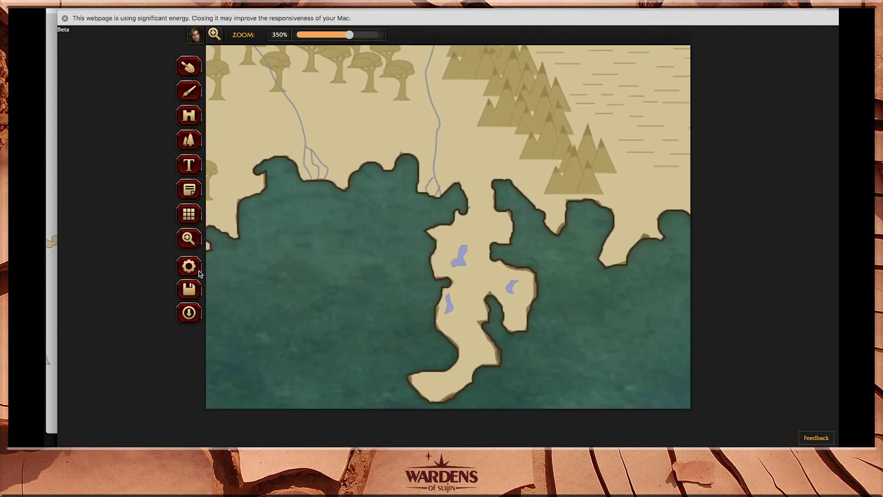
pyautogui.scroll(-10, 256, 246)
pyautogui.scroll(8, 476, 154)
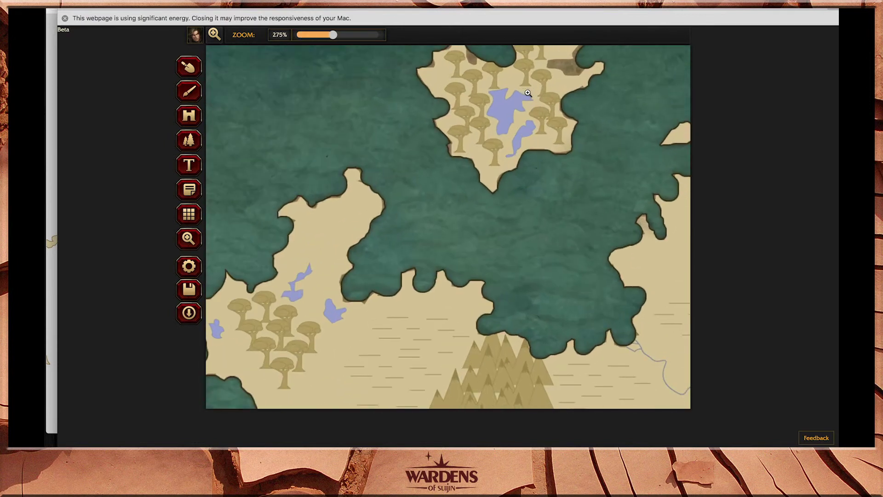
pyautogui.scroll(1, 476, 153)
pyautogui.moveTo(476, 153); pyautogui.dragTo(448, 196)
pyautogui.click(196, 66)
pyautogui.click(516, 90)
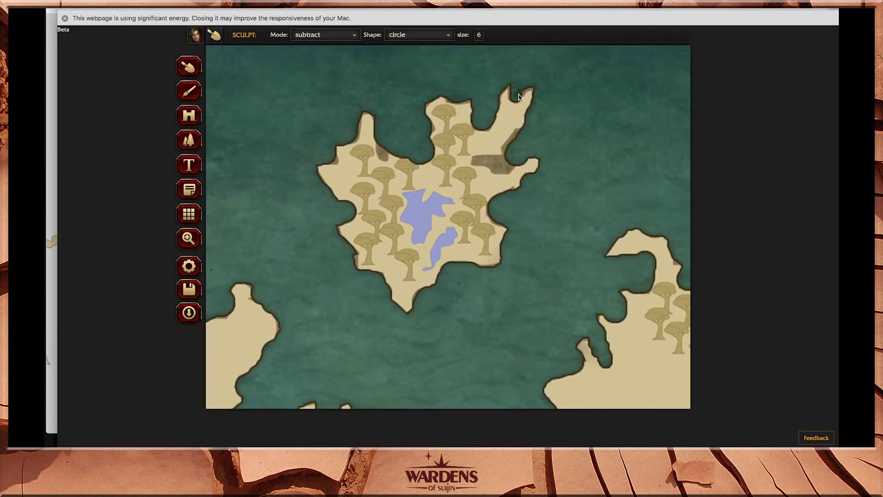
pyautogui.moveTo(522, 132)
pyautogui.mouseDown()
pyautogui.moveTo(479, 162)
pyautogui.moveTo(502, 170)
pyautogui.moveTo(513, 195)
pyautogui.mouseUp()
pyautogui.click(188, 239)
pyautogui.scroll(-6, 368, 288)
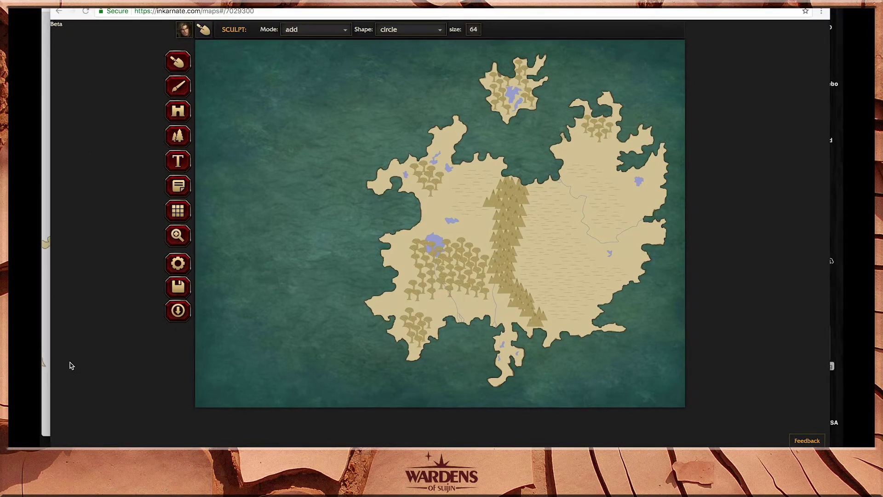
# Switch the sculpt mode to subtract and set the brush size to 13.
pyautogui.click(43, 374)
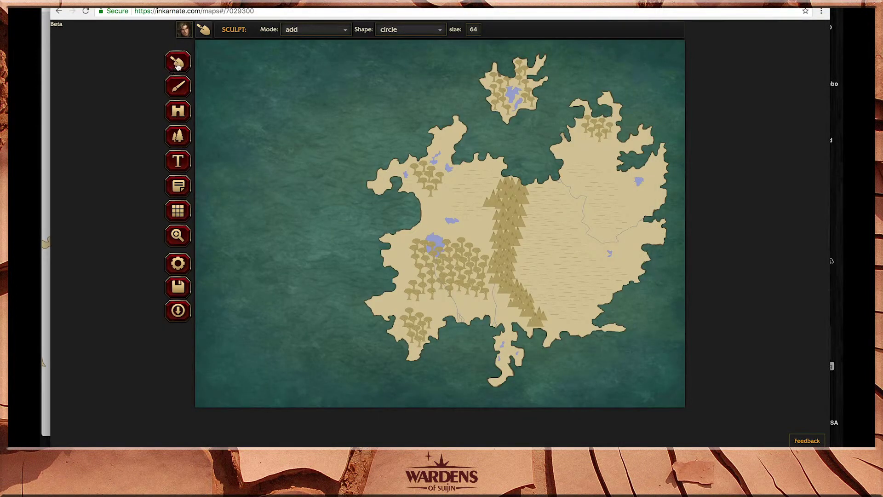
pyautogui.click(345, 30)
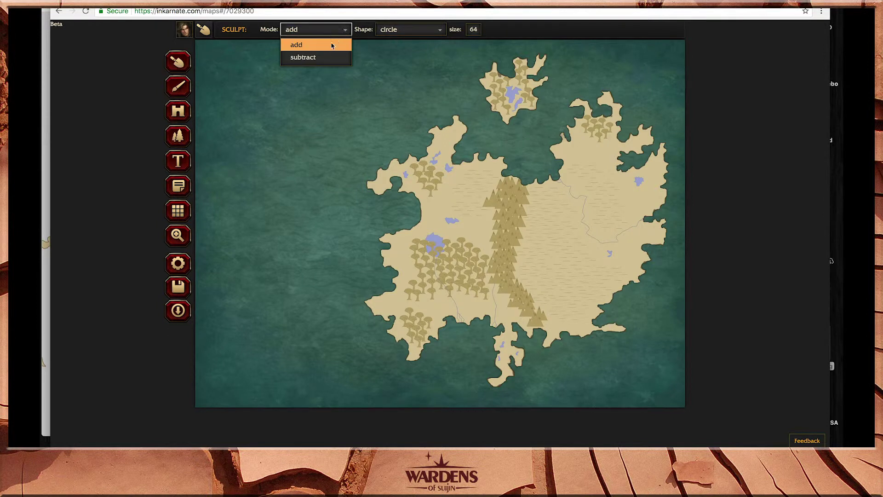
pyautogui.click(331, 58)
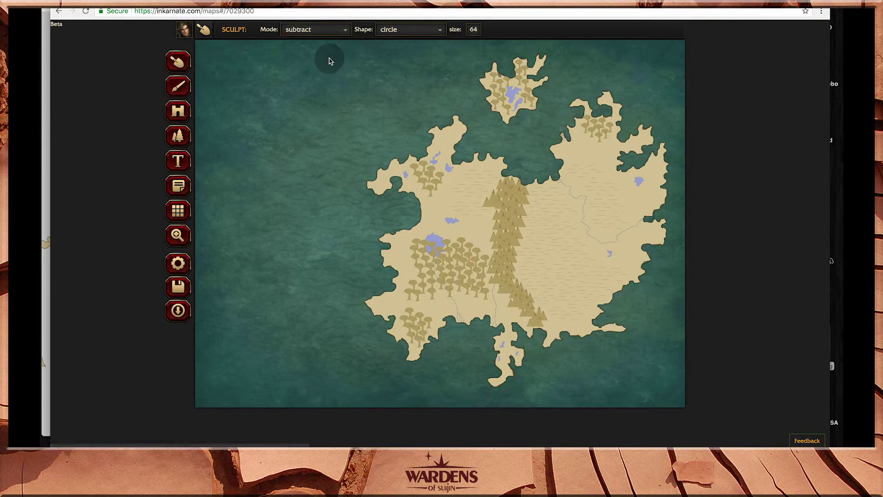
pyautogui.click(472, 29)
pyautogui.moveTo(474, 42); pyautogui.dragTo(440, 47)
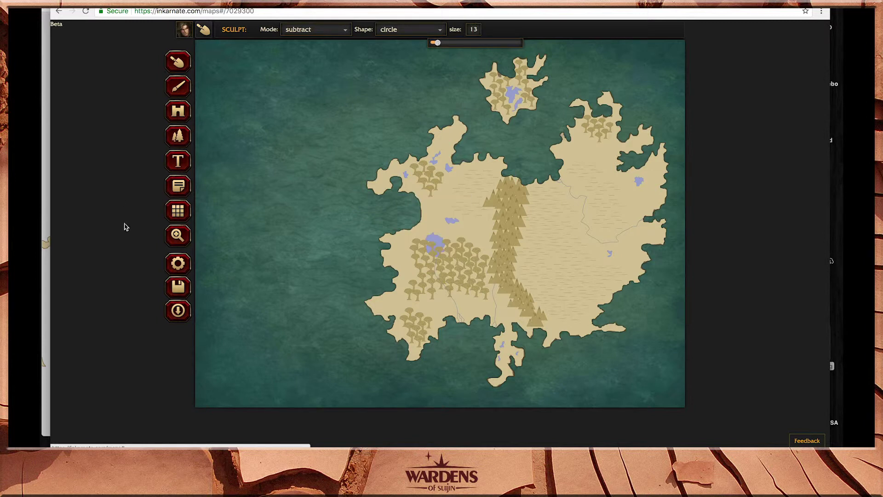
# Zoom in to 275% on the northern island and carve out its large painted lake with the subtract brush at size 6.
pyautogui.click(177, 235)
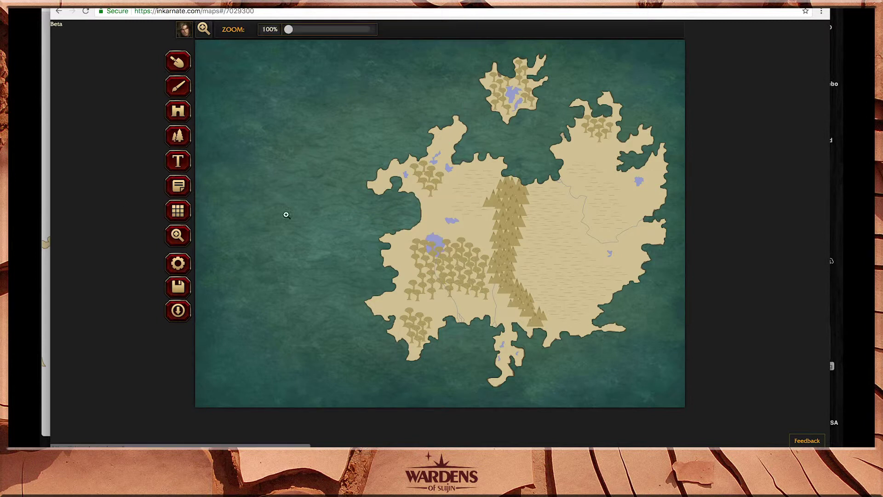
pyautogui.click(515, 91)
pyautogui.click(514, 92)
pyautogui.click(515, 93)
pyautogui.click(515, 94)
pyautogui.click(515, 95)
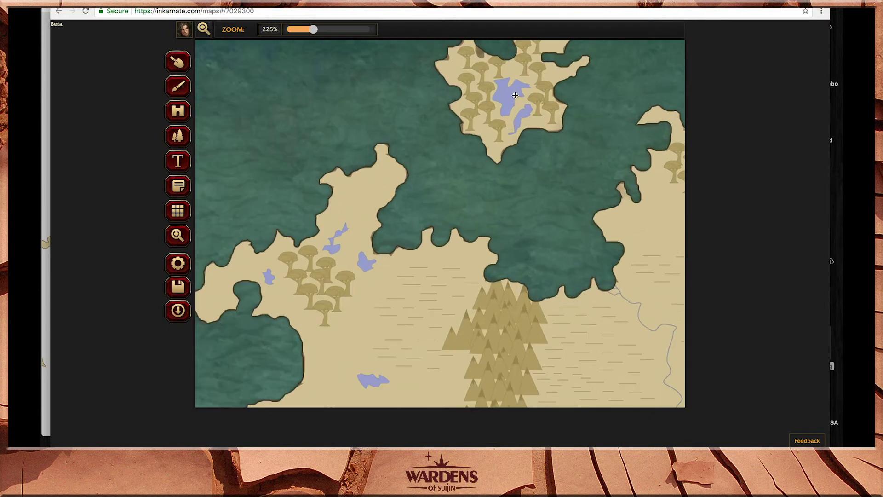
pyautogui.click(515, 95)
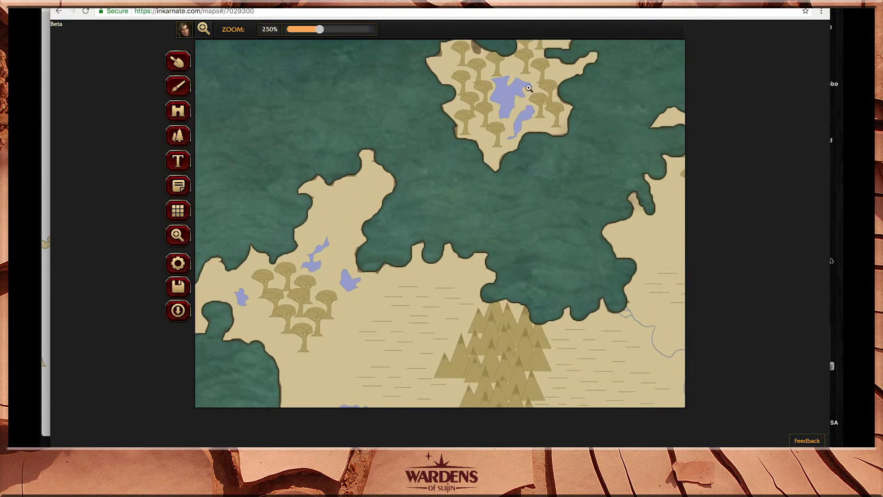
pyautogui.click(528, 87)
pyautogui.click(177, 62)
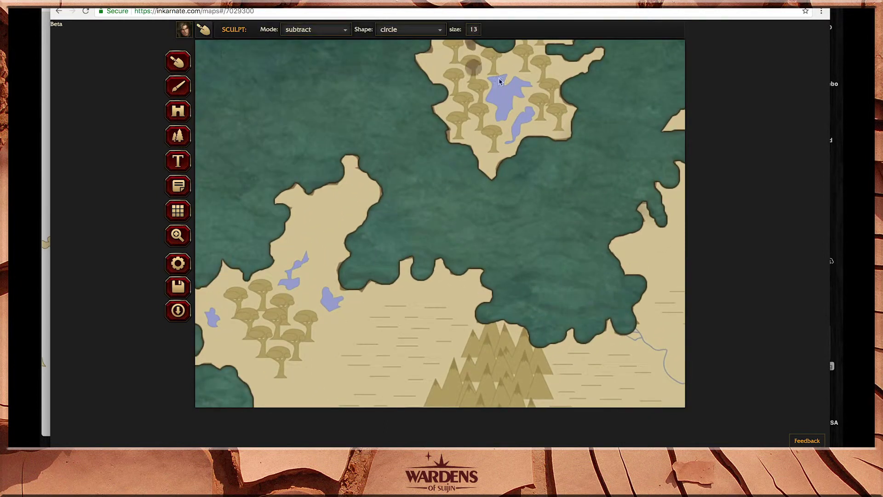
pyautogui.click(474, 29)
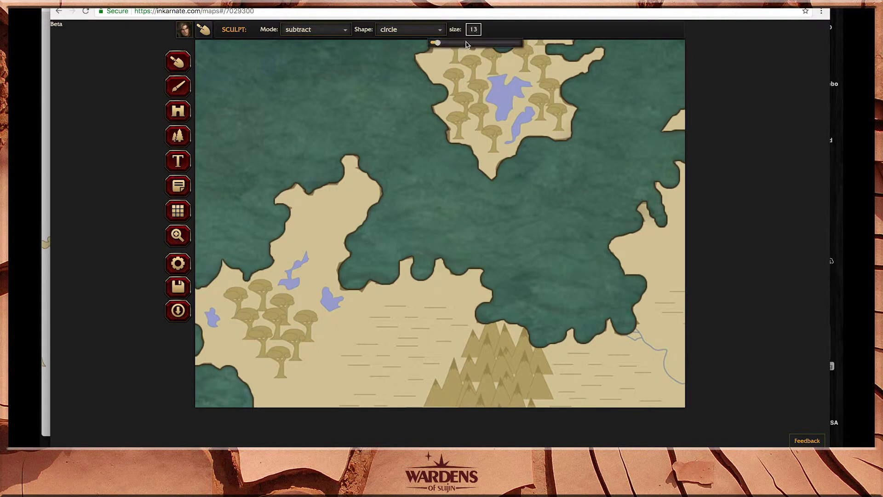
pyautogui.click(437, 43)
pyautogui.moveTo(436, 43); pyautogui.dragTo(433, 43)
pyautogui.moveTo(500, 91)
pyautogui.mouseDown()
pyautogui.moveTo(505, 107)
pyautogui.moveTo(527, 87)
pyautogui.moveTo(513, 79)
pyautogui.moveTo(504, 90)
pyautogui.moveTo(497, 78)
pyautogui.moveTo(497, 121)
pyautogui.moveTo(498, 90)
pyautogui.moveTo(501, 104)
pyautogui.moveTo(513, 91)
pyautogui.mouseUp()
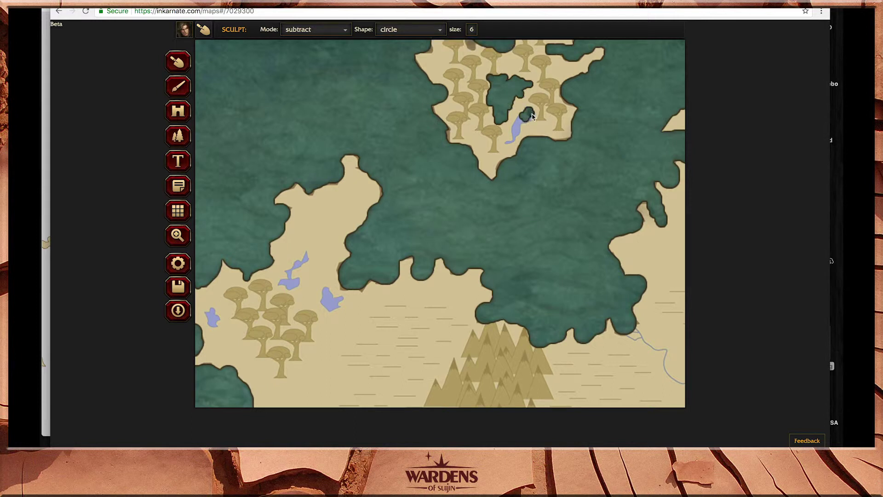
# Carve out the northern island's smaller lake, finishing its narrow southern tail at size 3.
pyautogui.moveTo(526, 124)
pyautogui.mouseDown()
pyautogui.moveTo(515, 134)
pyautogui.moveTo(515, 121)
pyautogui.mouseUp()
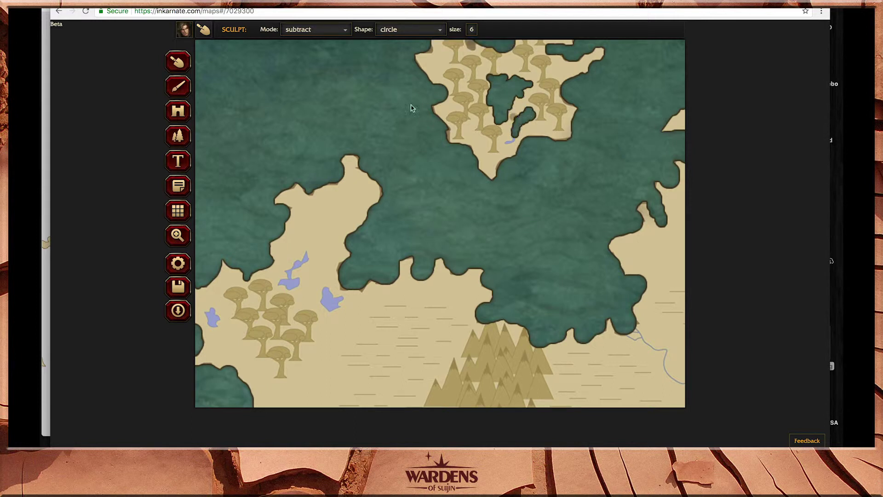
pyautogui.click(465, 33)
pyautogui.moveTo(432, 43); pyautogui.dragTo(430, 42)
pyautogui.moveTo(515, 138); pyautogui.dragTo(507, 146)
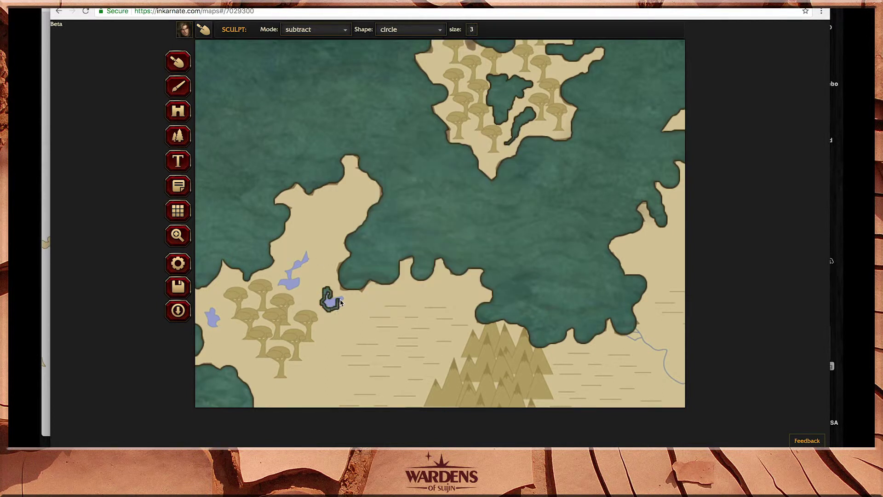
# Set the brush size to 4 and carve out the northwestern lakes and the small lake south of them.
pyautogui.click(471, 30)
pyautogui.moveTo(430, 43); pyautogui.dragTo(431, 42)
pyautogui.moveTo(328, 300); pyautogui.dragTo(336, 305)
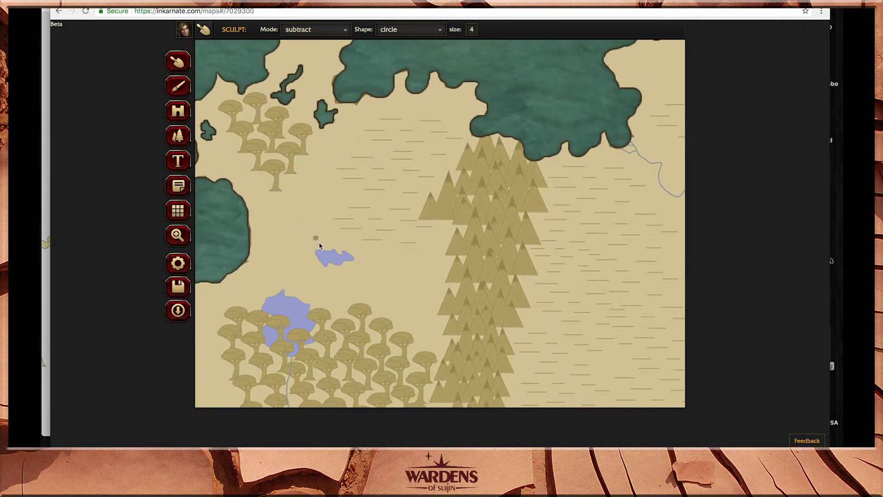
pyautogui.moveTo(317, 251)
pyautogui.mouseDown()
pyautogui.moveTo(346, 257)
pyautogui.moveTo(321, 260)
pyautogui.moveTo(340, 265)
pyautogui.mouseUp()
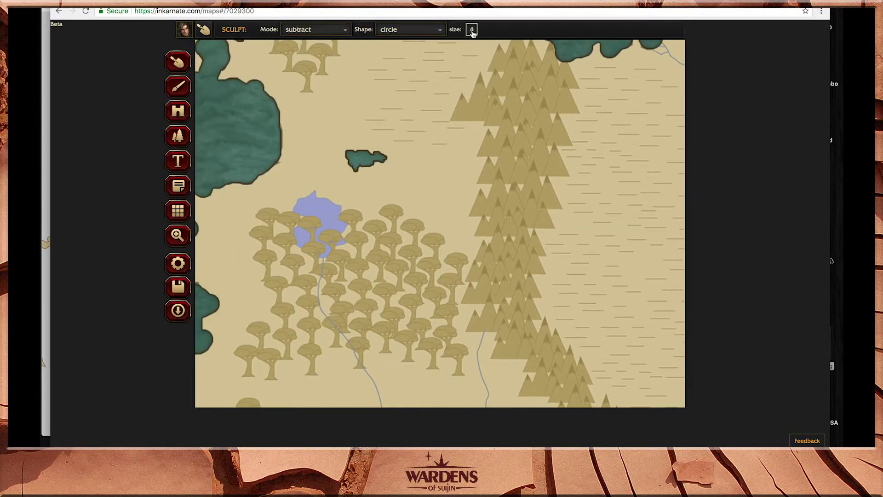
# Set the brush size to 11 and carve out the large lake at the northern edge of the big forest.
pyautogui.click(472, 29)
pyautogui.moveTo(431, 43); pyautogui.dragTo(435, 42)
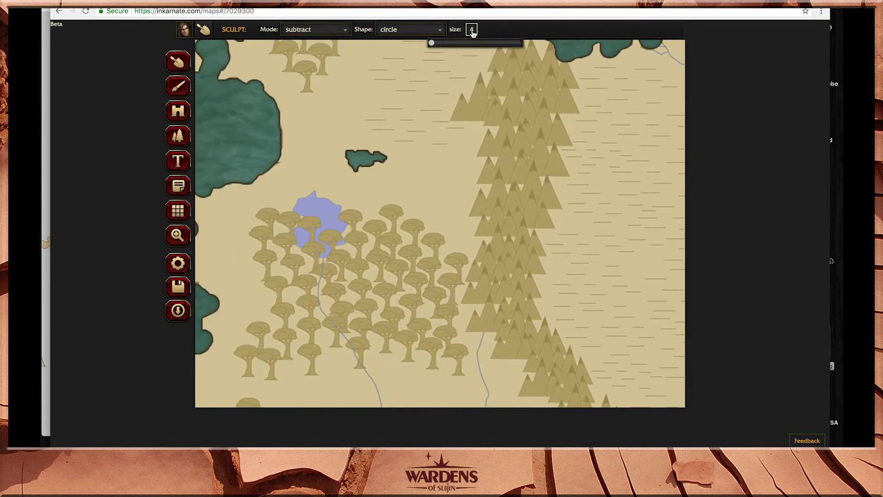
pyautogui.moveTo(333, 215)
pyautogui.mouseDown()
pyautogui.moveTo(336, 243)
pyautogui.moveTo(324, 254)
pyautogui.moveTo(292, 231)
pyautogui.moveTo(316, 213)
pyautogui.moveTo(302, 212)
pyautogui.moveTo(305, 203)
pyautogui.moveTo(317, 201)
pyautogui.moveTo(326, 202)
pyautogui.moveTo(329, 229)
pyautogui.moveTo(310, 237)
pyautogui.moveTo(327, 233)
pyautogui.mouseUp()
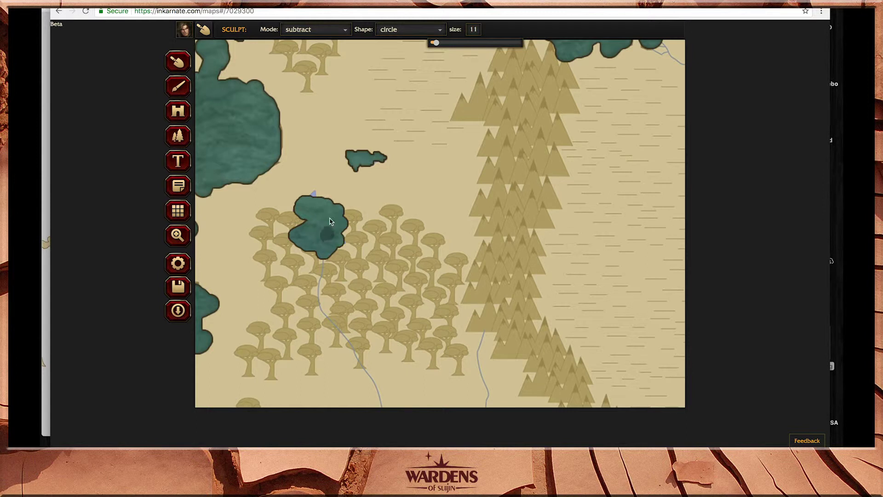
# Set the brush size to 4 and carve the pointed northern tip of the large forest lake.
pyautogui.click(470, 31)
pyautogui.moveTo(438, 46); pyautogui.dragTo(432, 43)
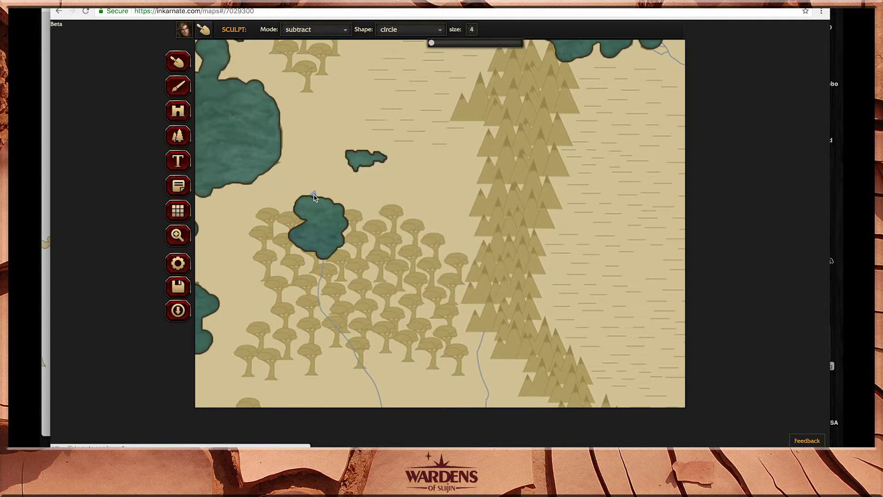
pyautogui.moveTo(314, 193); pyautogui.dragTo(315, 200)
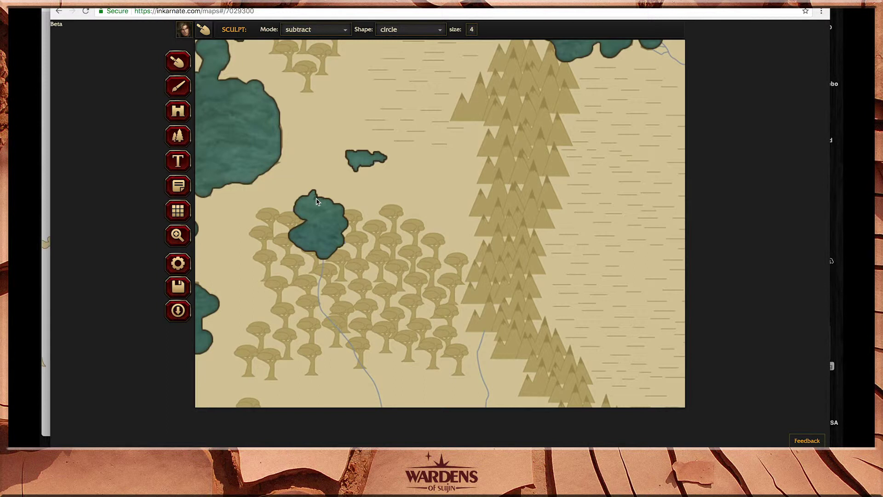
# Carve out the small lake in the eastern plains south of the river bend at size 4.
pyautogui.click(177, 235)
pyautogui.moveTo(642, 258); pyautogui.dragTo(354, 257)
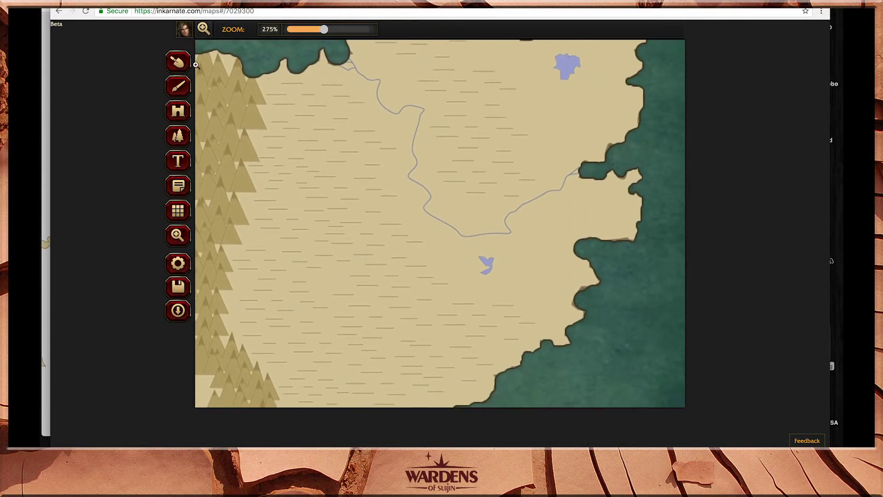
pyautogui.click(177, 61)
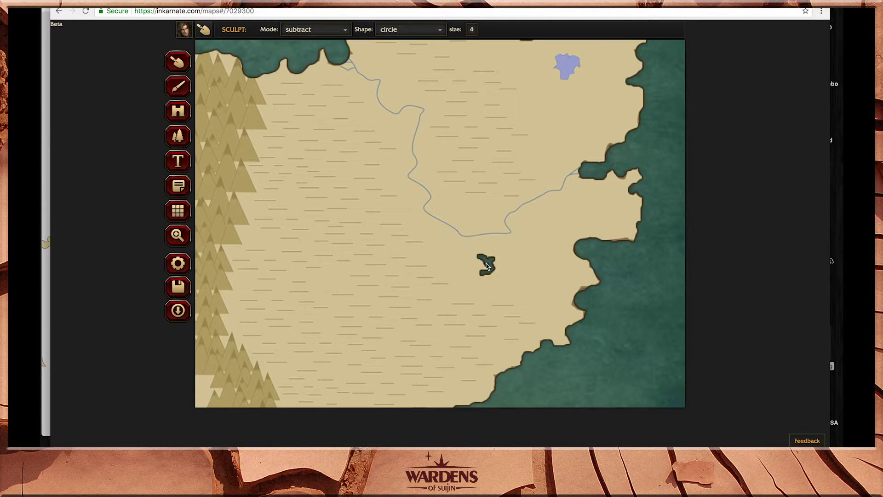
# Carve out the northeastern lake with the size 4 brush, setting the size to 7 to clear its centre.
pyautogui.moveTo(522, 182)
pyautogui.mouseDown()
pyautogui.moveTo(481, 262)
pyautogui.moveTo(537, 304)
pyautogui.mouseUp()
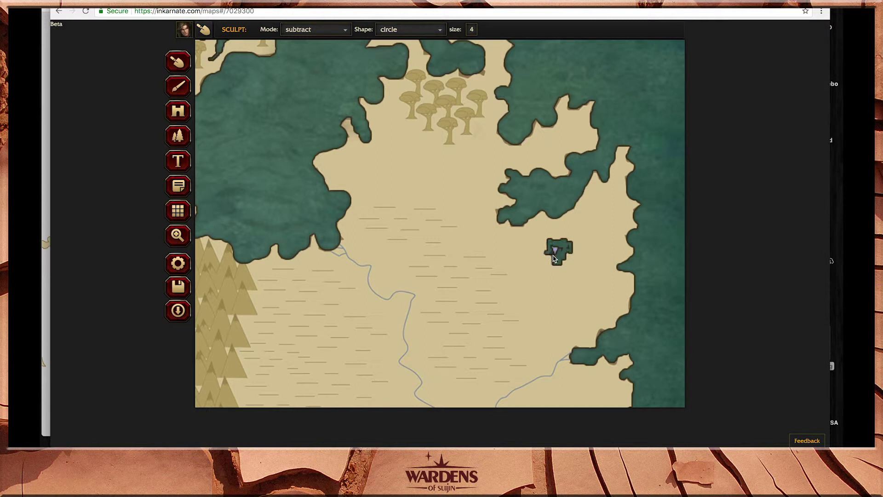
pyautogui.click(470, 29)
pyautogui.moveTo(430, 42); pyautogui.dragTo(433, 42)
# Set the Sculpt brush size to 3 and carve out the three small lakes on the southern peninsula.
pyautogui.click(178, 235)
pyautogui.scroll(-5, 280, 307)
pyautogui.scroll(-1, 280, 307)
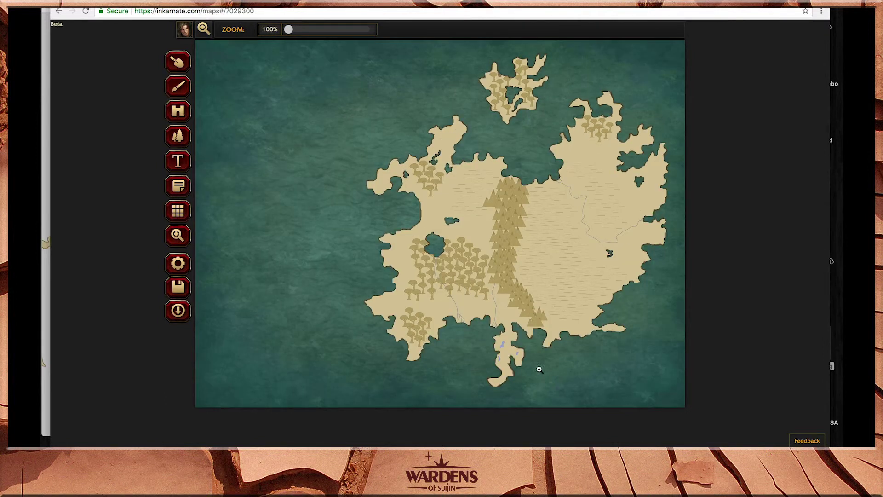
pyautogui.click(501, 355)
pyautogui.click(502, 355)
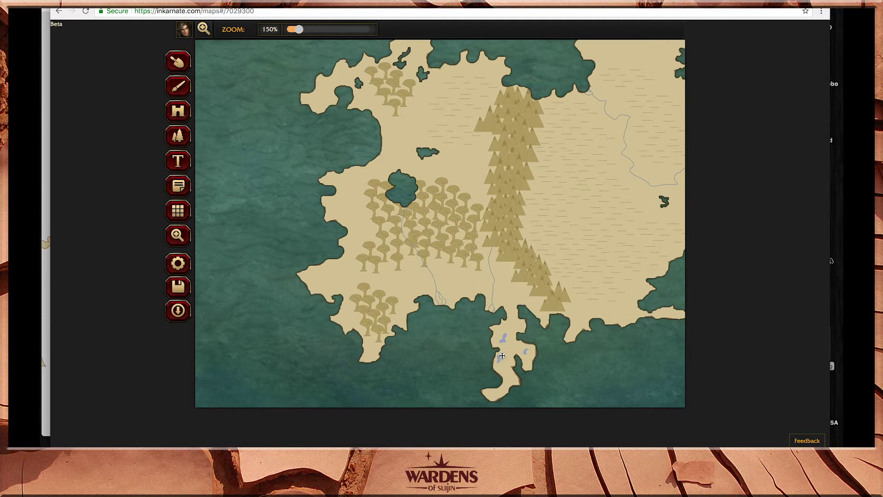
pyautogui.click(502, 355)
pyautogui.click(502, 355)
pyautogui.click(501, 356)
pyautogui.click(498, 355)
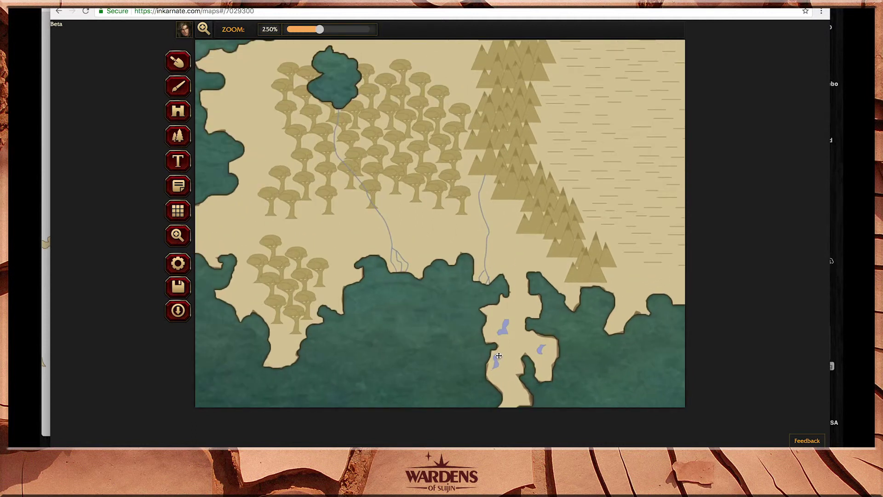
pyautogui.click(499, 355)
pyautogui.click(498, 355)
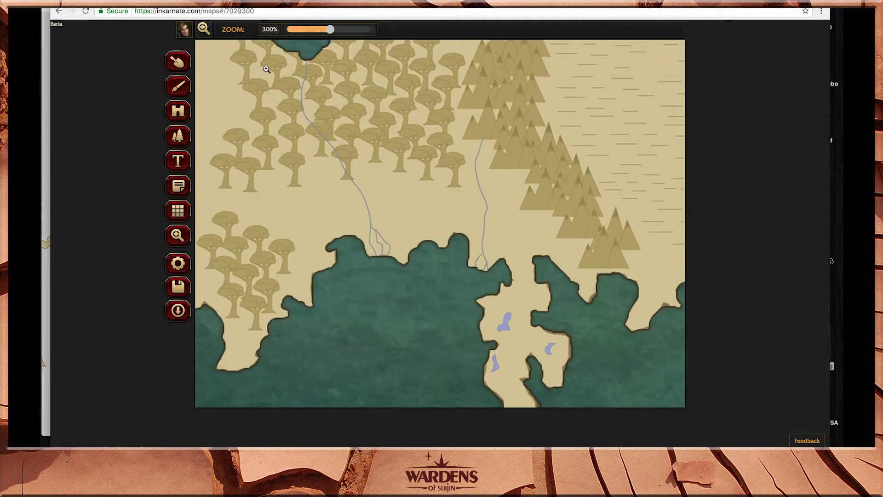
pyautogui.click(178, 62)
pyautogui.click(472, 29)
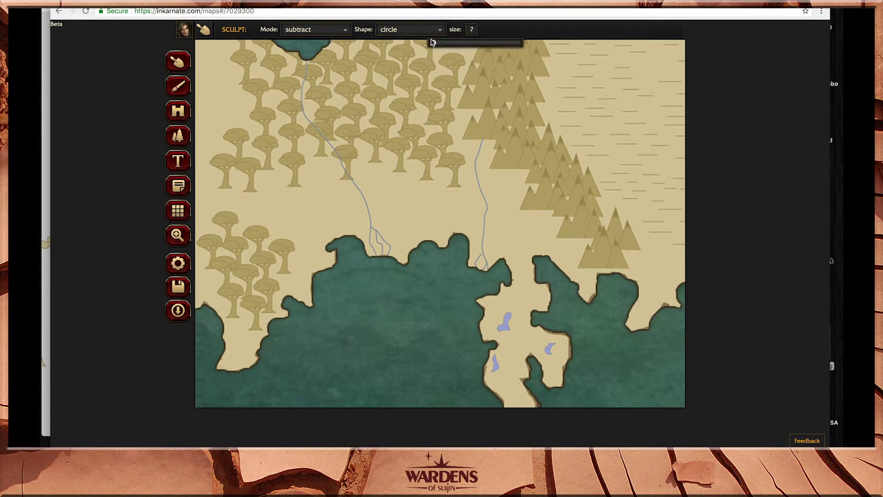
pyautogui.click(430, 43)
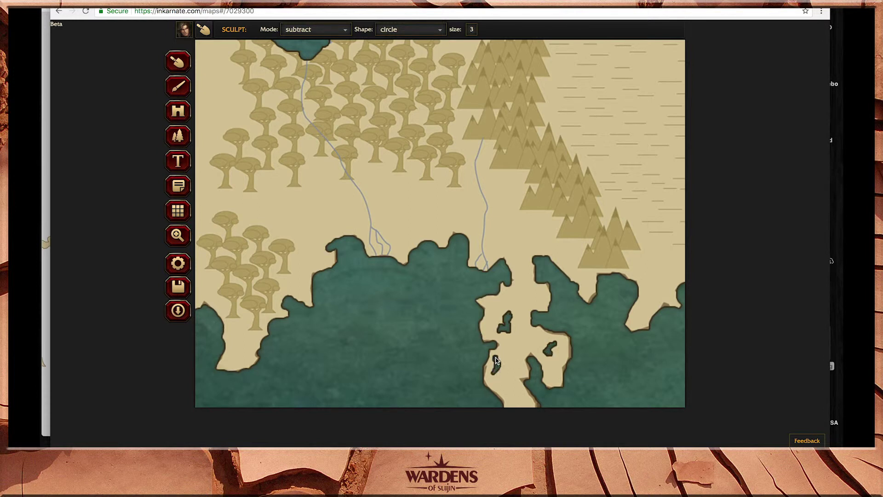
# Set Sculpt to add land with a circle brush of size 95 and raise a large landmass in the northwestern sea.
pyautogui.click(178, 235)
pyautogui.scroll(-5, 297, 220)
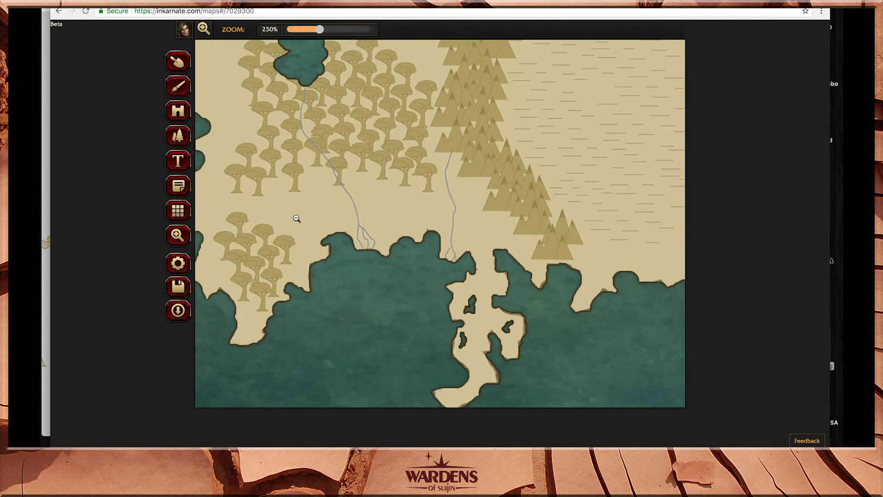
pyautogui.scroll(-3, 296, 220)
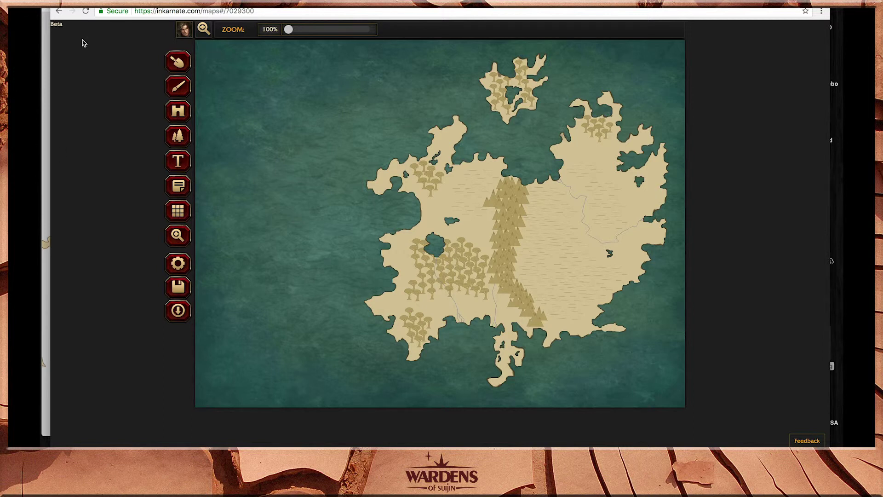
pyautogui.click(178, 59)
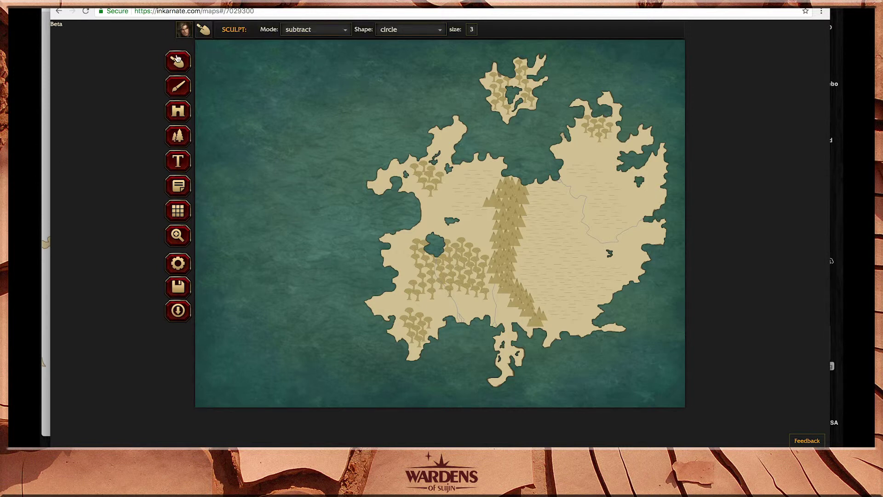
pyautogui.click(43, 288)
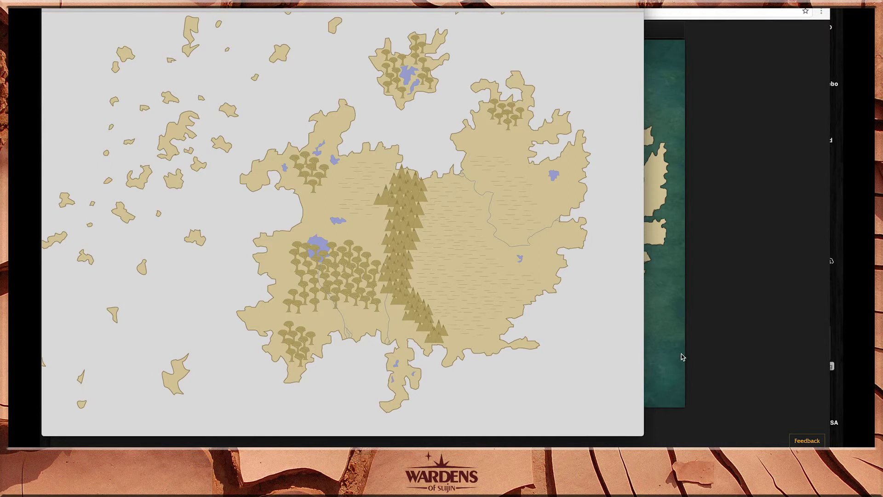
pyautogui.click(744, 345)
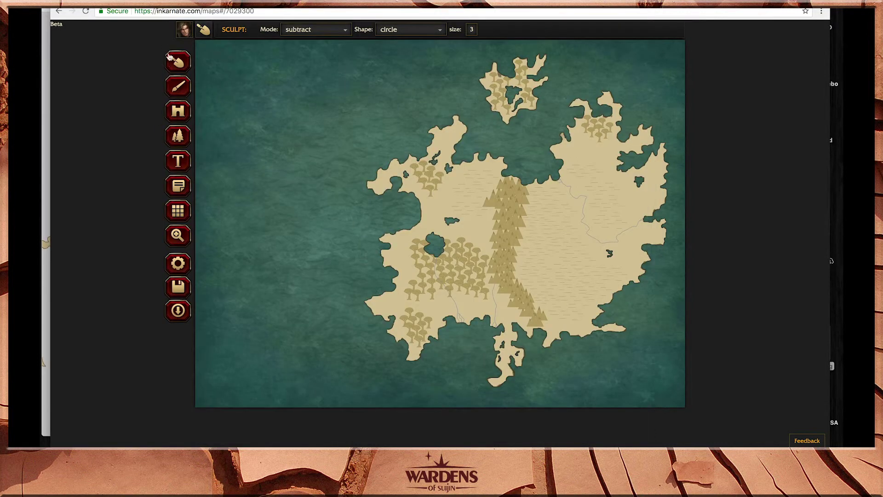
pyautogui.click(296, 30)
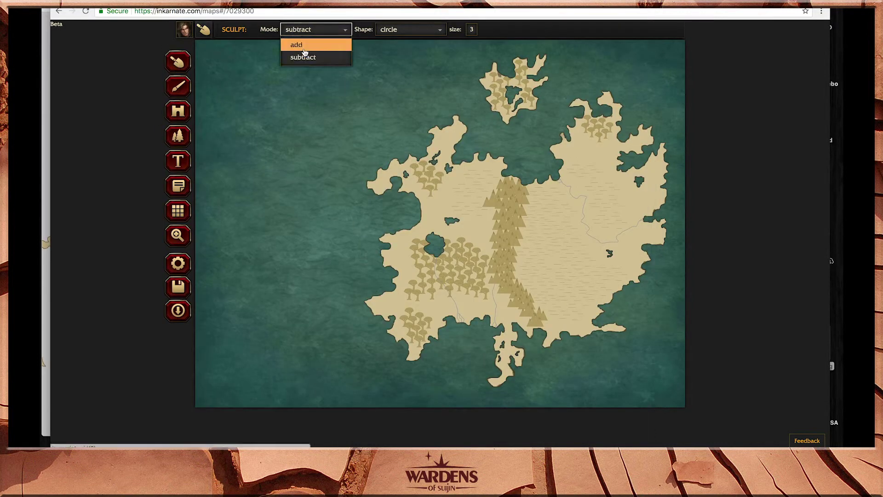
pyautogui.click(297, 44)
pyautogui.click(440, 33)
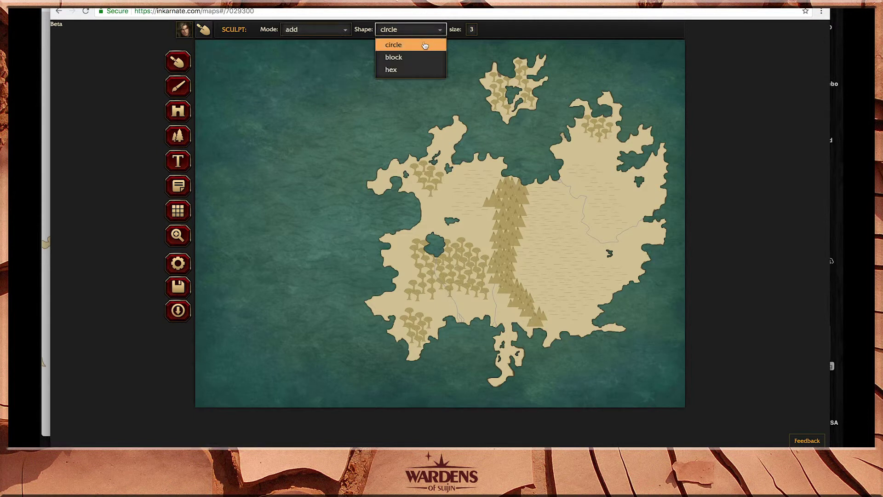
pyautogui.click(400, 46)
pyautogui.click(472, 29)
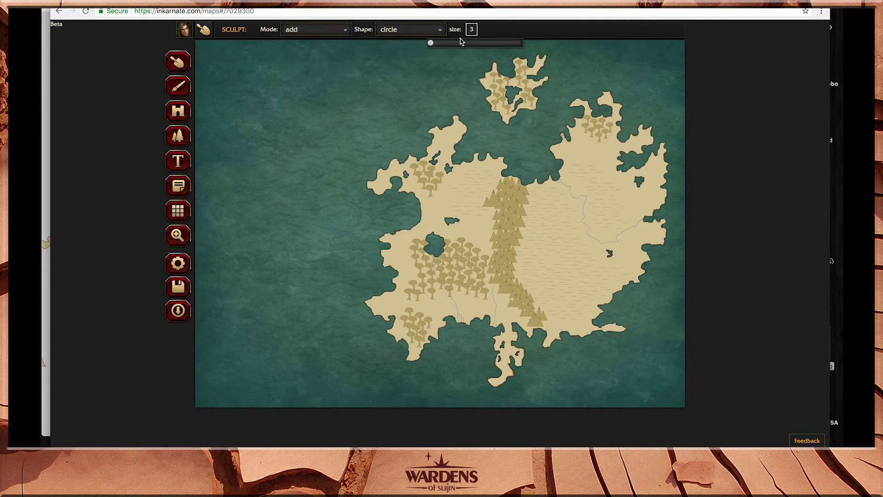
pyautogui.moveTo(431, 51); pyautogui.dragTo(503, 49)
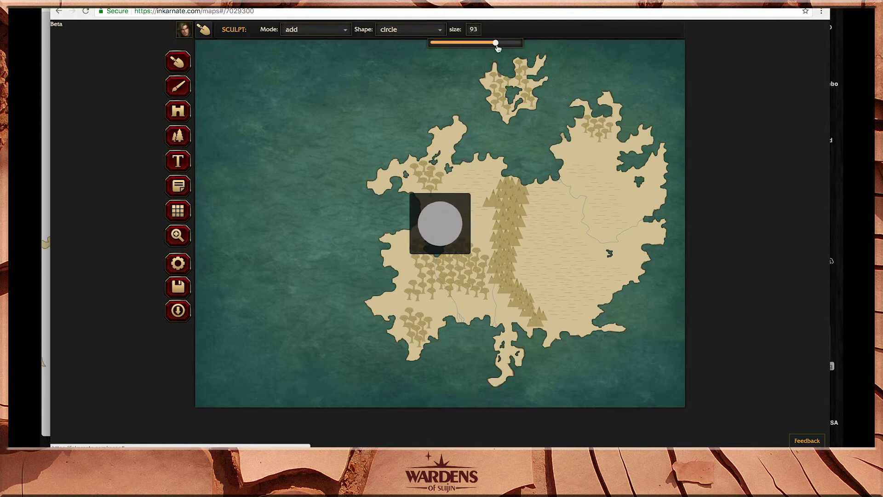
pyautogui.moveTo(246, 89)
pyautogui.mouseDown()
pyautogui.moveTo(264, 134)
pyautogui.moveTo(304, 137)
pyautogui.moveTo(277, 94)
pyautogui.moveTo(327, 105)
pyautogui.moveTo(294, 211)
pyautogui.moveTo(388, 107)
pyautogui.moveTo(303, 59)
pyautogui.moveTo(370, 81)
pyautogui.moveTo(299, 157)
pyautogui.moveTo(243, 143)
pyautogui.moveTo(241, 183)
pyautogui.moveTo(271, 243)
pyautogui.moveTo(308, 242)
pyautogui.moveTo(339, 214)
pyautogui.mouseUp()
# Following the reference drawing, add land in the southwestern sea and along the northern edge to cover the remaining island locations.
pyautogui.click(46, 306)
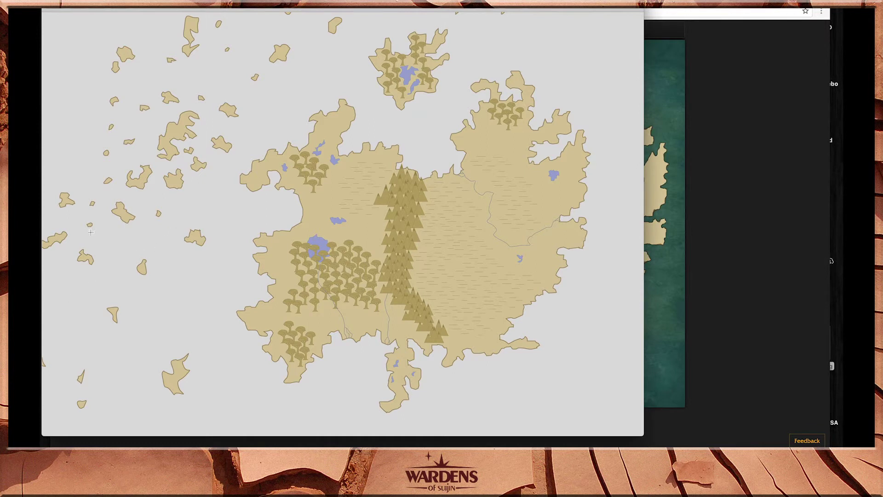
pyautogui.click(736, 303)
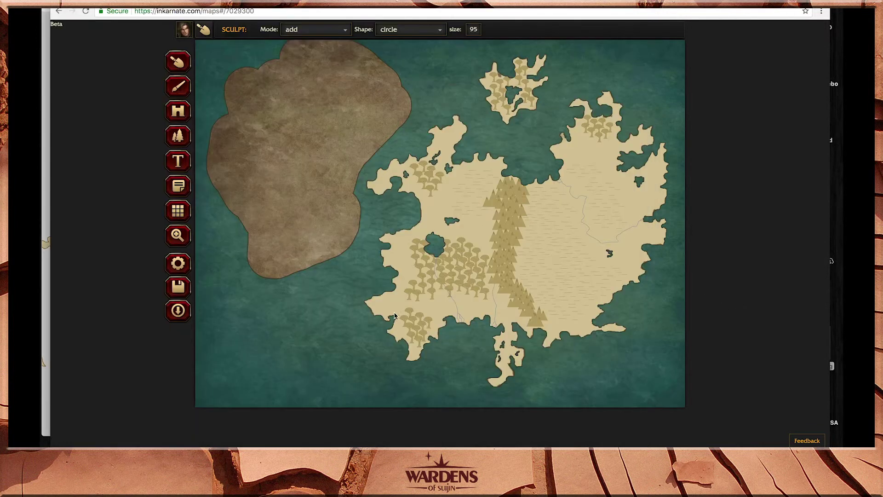
pyautogui.moveTo(266, 363)
pyautogui.mouseDown()
pyautogui.moveTo(327, 350)
pyautogui.moveTo(262, 347)
pyautogui.moveTo(222, 364)
pyautogui.moveTo(229, 318)
pyautogui.moveTo(219, 284)
pyautogui.moveTo(210, 307)
pyautogui.moveTo(40, 362)
pyautogui.mouseUp()
pyautogui.click(43, 360)
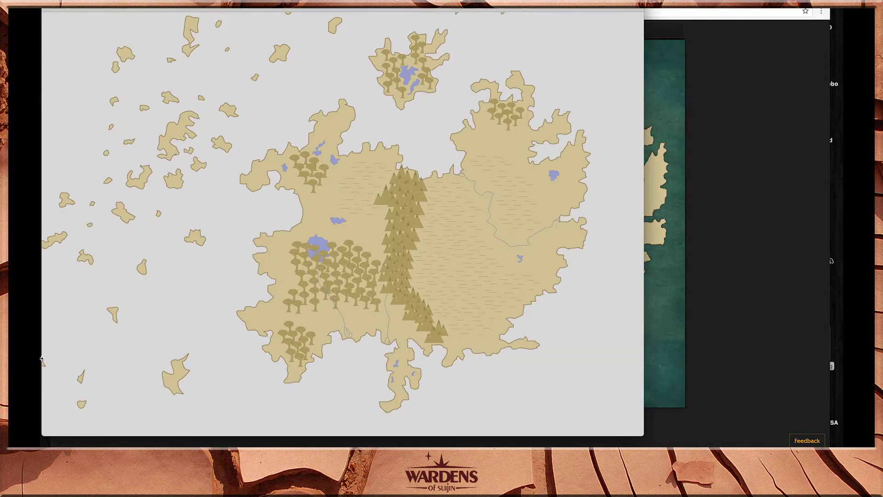
pyautogui.click(791, 239)
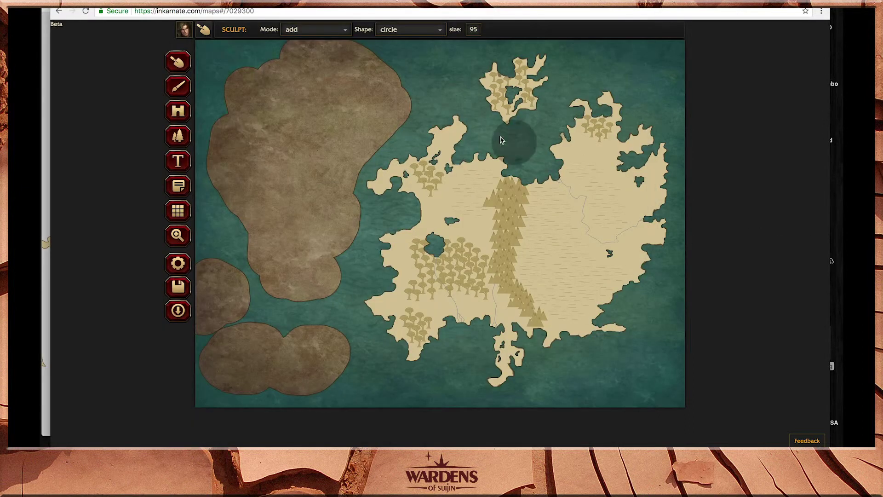
pyautogui.moveTo(425, 59)
pyautogui.mouseDown()
pyautogui.moveTo(381, 59)
pyautogui.moveTo(359, 48)
pyautogui.mouseUp()
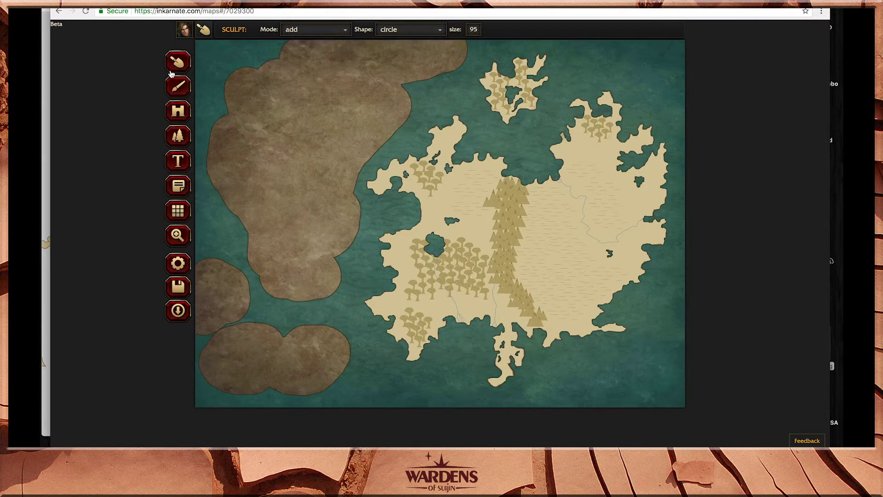
# Paint the northwestern islands onto the new land with the Brush tool using the custom map texture at size 48.
pyautogui.click(170, 86)
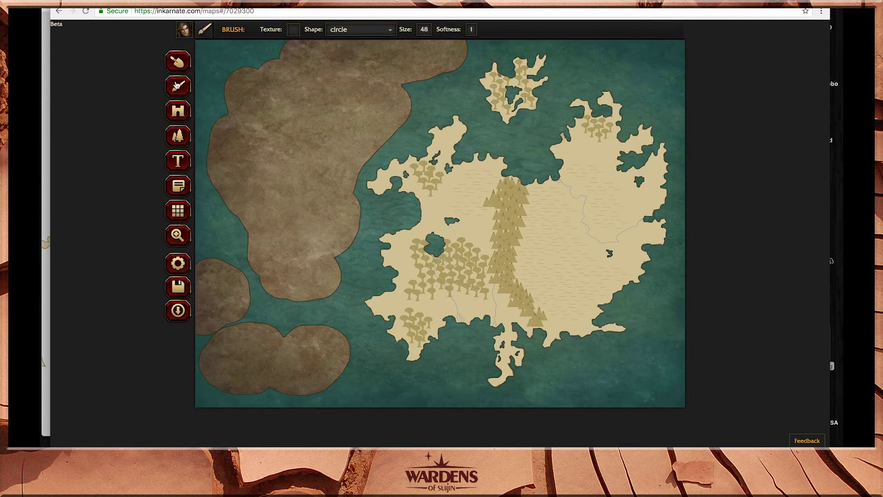
pyautogui.click(293, 29)
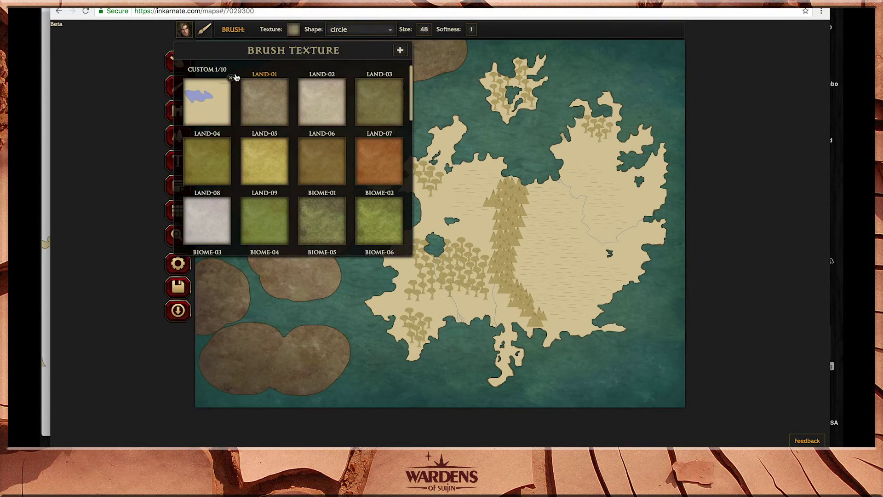
pyautogui.click(269, 115)
pyautogui.moveTo(269, 115)
pyautogui.mouseDown()
pyautogui.moveTo(314, 148)
pyautogui.moveTo(337, 116)
pyautogui.moveTo(292, 176)
pyautogui.moveTo(305, 149)
pyautogui.moveTo(288, 112)
pyautogui.moveTo(321, 84)
pyautogui.moveTo(337, 47)
pyautogui.moveTo(321, 45)
pyautogui.moveTo(293, 94)
pyautogui.moveTo(264, 99)
pyautogui.moveTo(268, 79)
pyautogui.moveTo(257, 87)
pyautogui.moveTo(253, 125)
pyautogui.moveTo(267, 118)
pyautogui.moveTo(251, 141)
pyautogui.moveTo(334, 182)
pyautogui.moveTo(303, 196)
pyautogui.moveTo(241, 187)
pyautogui.moveTo(303, 143)
pyautogui.moveTo(376, 122)
pyautogui.moveTo(347, 80)
pyautogui.moveTo(373, 60)
pyautogui.moveTo(459, 48)
pyautogui.moveTo(390, 132)
pyautogui.mouseUp()
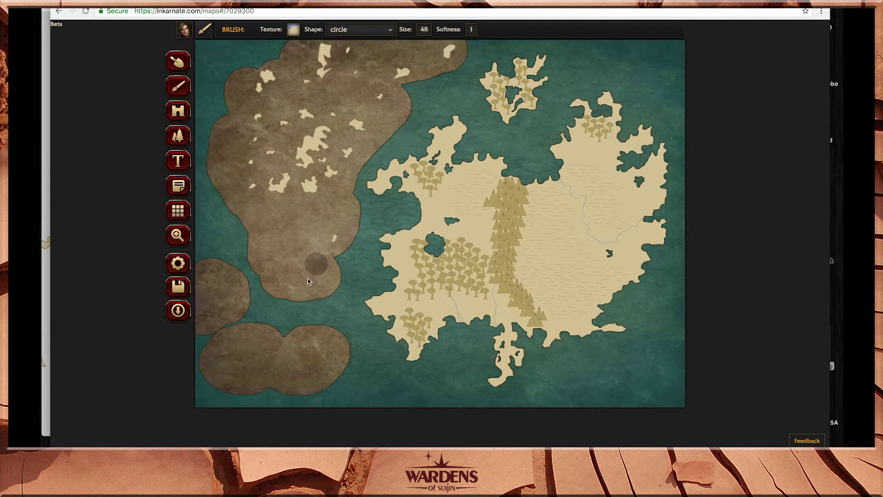
# Paint the remaining central and southwestern islands onto the brown land with the custom texture.
pyautogui.click(327, 258)
pyautogui.moveTo(302, 213)
pyautogui.mouseDown()
pyautogui.moveTo(262, 278)
pyautogui.moveTo(233, 109)
pyautogui.moveTo(264, 64)
pyautogui.mouseUp()
pyautogui.click(350, 154)
pyautogui.click(264, 214)
pyautogui.moveTo(319, 343)
pyautogui.mouseDown()
pyautogui.moveTo(316, 367)
pyautogui.moveTo(304, 365)
pyautogui.mouseUp()
pyautogui.click(228, 357)
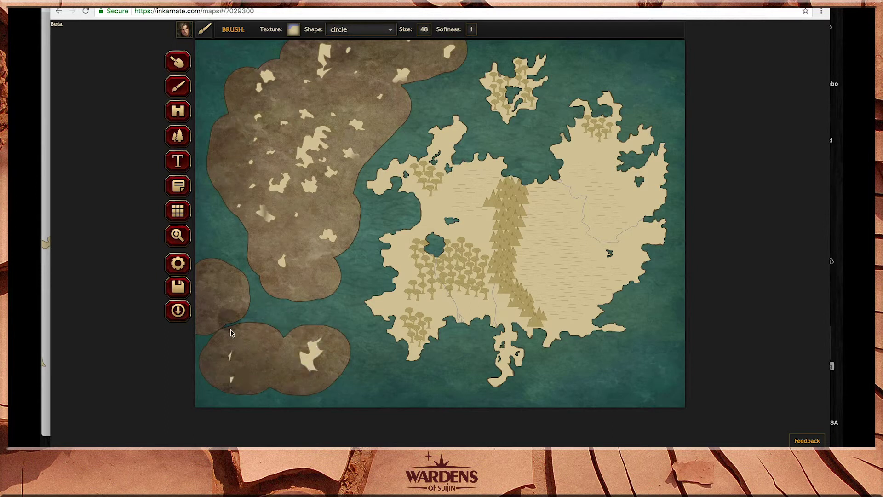
pyautogui.click(229, 379)
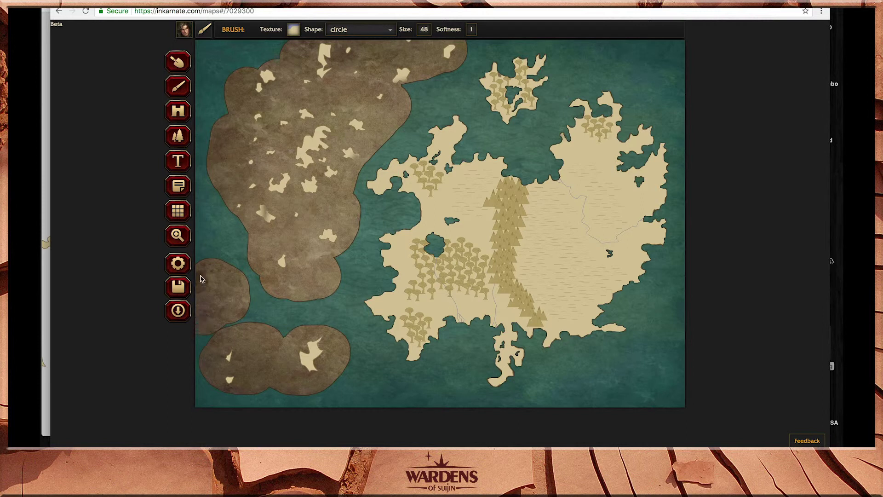
# Check the reference drawing, extend the land at the western edge, and paint the missing islands there.
pyautogui.click(44, 311)
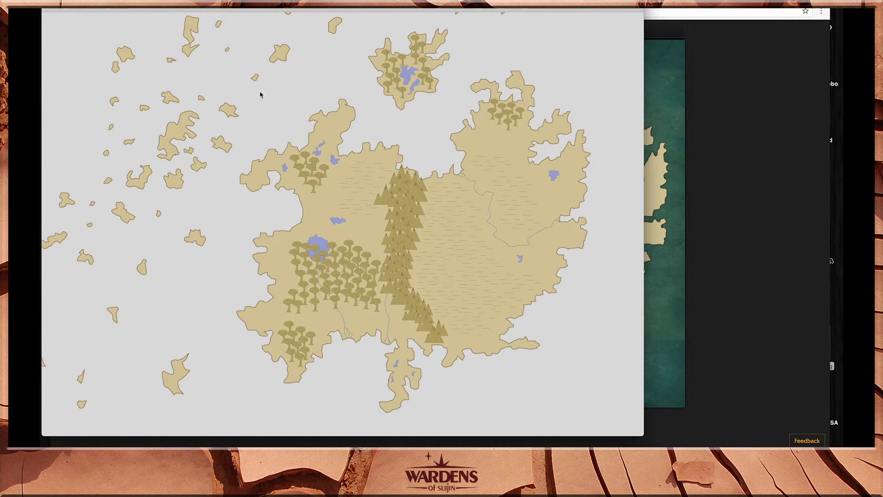
pyautogui.click(650, 60)
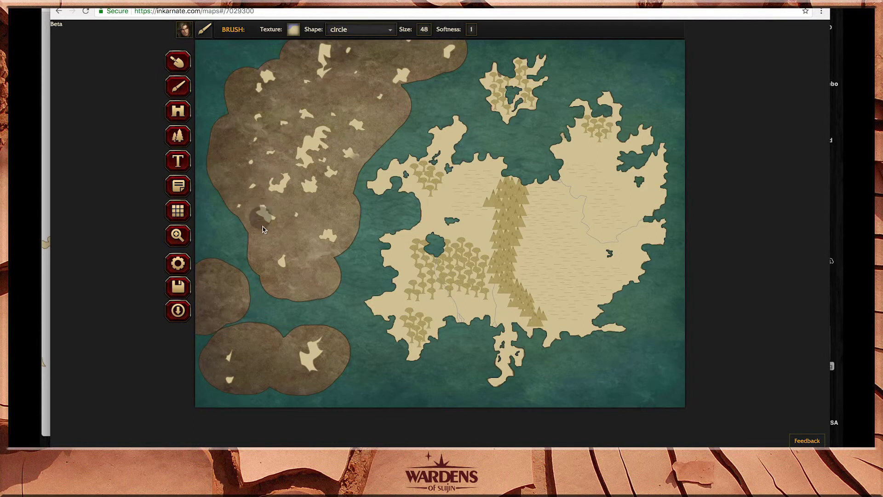
pyautogui.press('s')
pyautogui.moveTo(214, 207)
pyautogui.mouseDown()
pyautogui.moveTo(223, 225)
pyautogui.moveTo(205, 212)
pyautogui.moveTo(211, 184)
pyautogui.moveTo(221, 212)
pyautogui.mouseUp()
pyautogui.press('b')
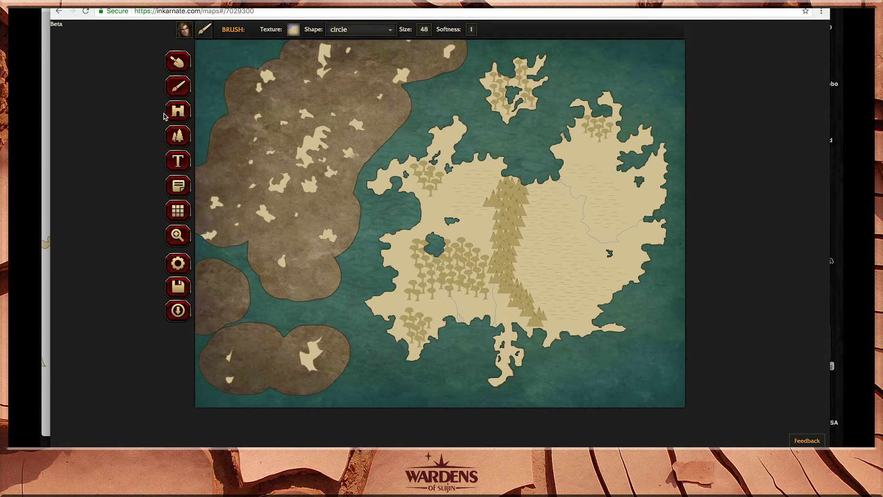
# Add more land below the westernmost island and paint the rest of that island with the custom texture.
pyautogui.press('s')
pyautogui.click(209, 242)
pyautogui.click(203, 247)
pyautogui.click(179, 84)
pyautogui.moveTo(196, 253); pyautogui.dragTo(206, 240)
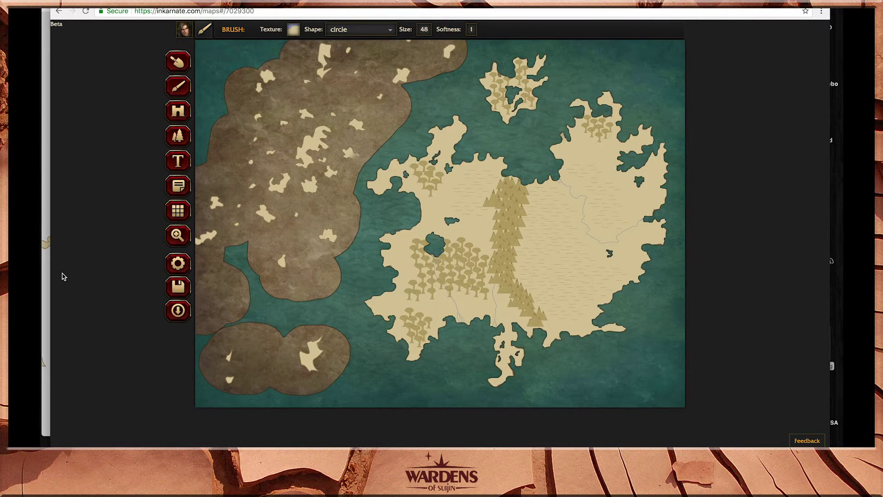
# Set the Sculpt brush size to 55.
pyautogui.click(177, 62)
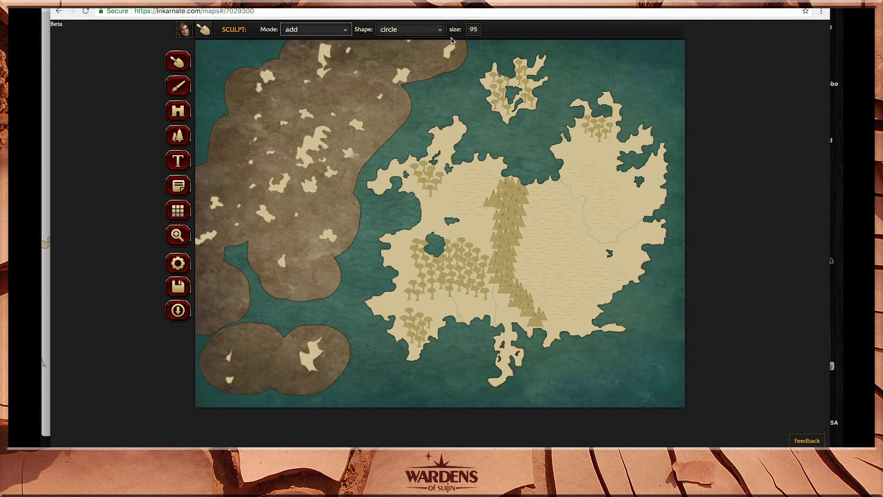
pyautogui.click(473, 29)
pyautogui.moveTo(447, 44)
pyautogui.mouseDown()
pyautogui.moveTo(437, 43)
pyautogui.moveTo(470, 46)
pyautogui.mouseUp()
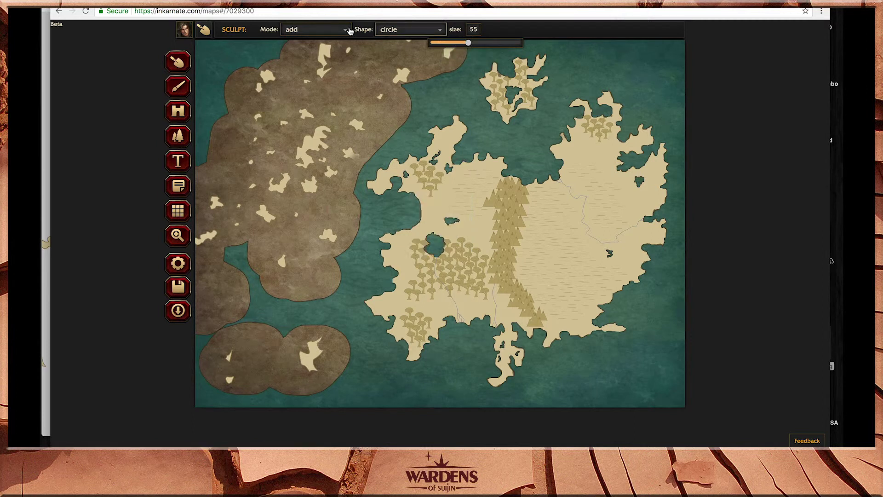
pyautogui.click(345, 31)
pyautogui.click(318, 57)
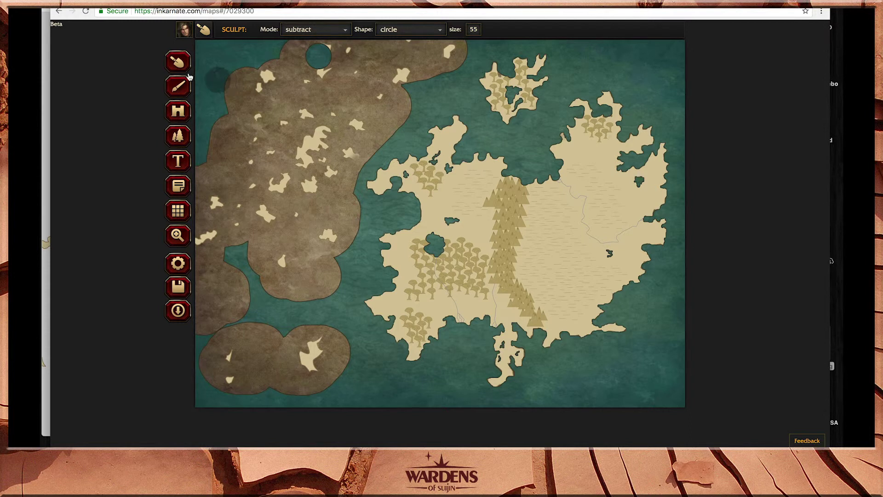
pyautogui.click(315, 35)
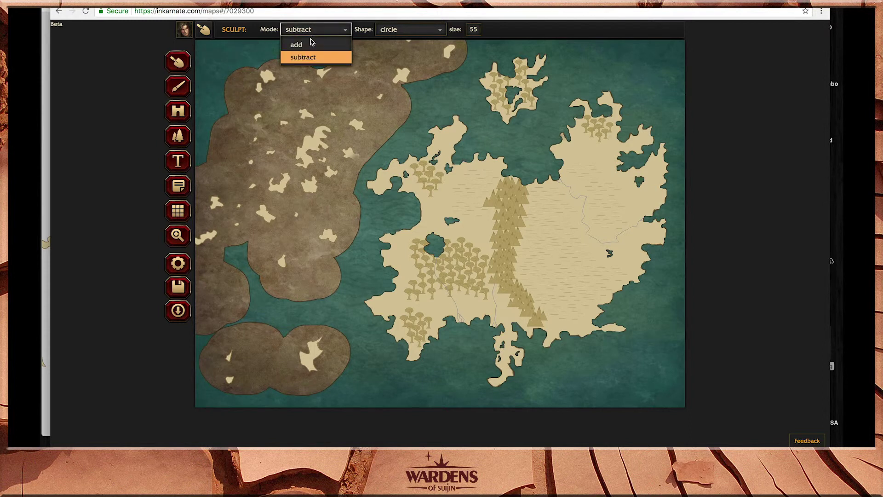
pyautogui.click(308, 44)
pyautogui.click(317, 59)
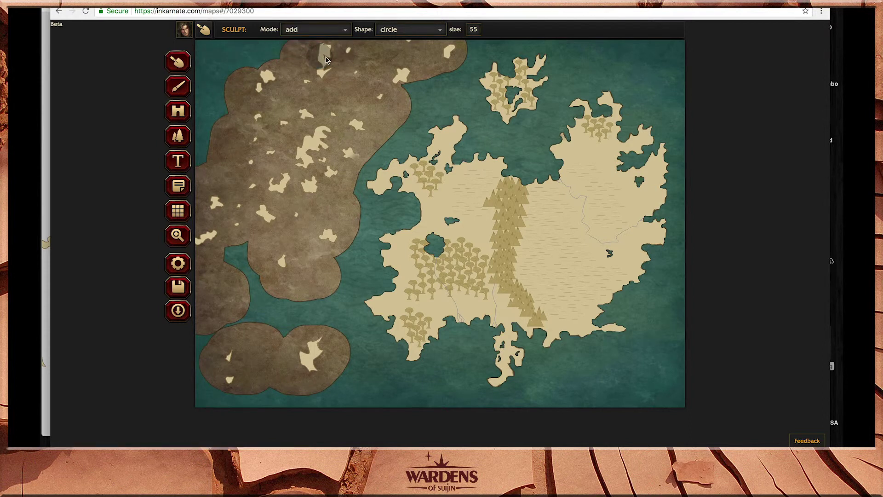
# Switch Sculpt to subtract mode and carve away the brown land west and south of the painted islands.
pyautogui.click(314, 30)
pyautogui.click(306, 55)
pyautogui.moveTo(230, 90)
pyautogui.mouseDown()
pyautogui.moveTo(205, 176)
pyautogui.moveTo(193, 183)
pyautogui.moveTo(193, 281)
pyautogui.moveTo(216, 258)
pyautogui.moveTo(234, 297)
pyautogui.moveTo(240, 277)
pyautogui.moveTo(224, 298)
pyautogui.moveTo(237, 322)
pyautogui.moveTo(210, 330)
pyautogui.moveTo(199, 275)
pyautogui.moveTo(223, 317)
pyautogui.moveTo(249, 329)
pyautogui.moveTo(272, 382)
pyautogui.moveTo(276, 324)
pyautogui.moveTo(238, 409)
pyautogui.moveTo(214, 399)
pyautogui.moveTo(208, 375)
pyautogui.moveTo(224, 338)
pyautogui.moveTo(242, 337)
pyautogui.moveTo(255, 385)
pyautogui.moveTo(327, 388)
pyautogui.moveTo(293, 393)
pyautogui.moveTo(289, 340)
pyautogui.moveTo(342, 327)
pyautogui.moveTo(334, 375)
pyautogui.moveTo(333, 322)
pyautogui.moveTo(304, 326)
pyautogui.moveTo(305, 295)
pyautogui.moveTo(335, 272)
pyautogui.moveTo(324, 297)
pyautogui.moveTo(361, 211)
pyautogui.moveTo(345, 194)
pyautogui.moveTo(351, 248)
pyautogui.moveTo(304, 244)
pyautogui.moveTo(308, 263)
pyautogui.moveTo(298, 281)
pyautogui.moveTo(280, 288)
pyautogui.moveTo(255, 278)
pyautogui.moveTo(252, 255)
pyautogui.moveTo(291, 236)
pyautogui.moveTo(299, 250)
pyautogui.moveTo(294, 278)
pyautogui.moveTo(296, 250)
pyautogui.moveTo(291, 278)
pyautogui.moveTo(279, 285)
pyautogui.moveTo(266, 270)
pyautogui.moveTo(274, 248)
pyautogui.mouseUp()
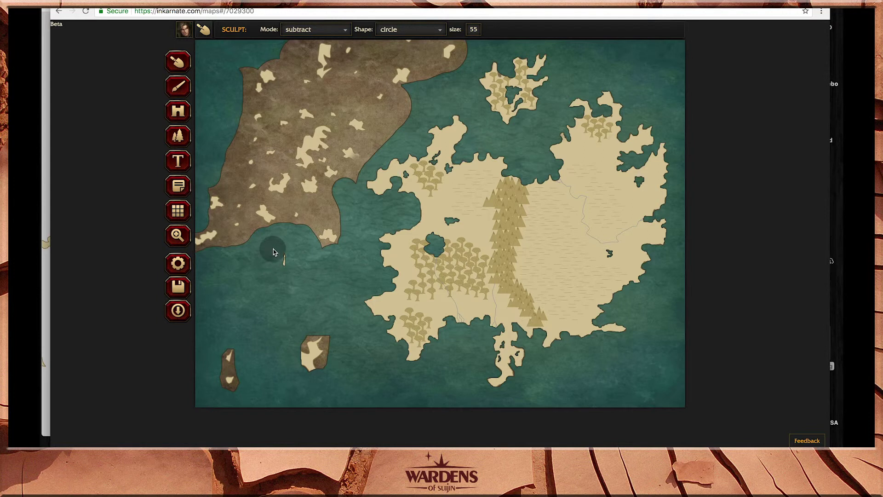
# Add land back around the small overcut island south of the brown mass and trim it again in subtract mode.
pyautogui.click(299, 29)
pyautogui.click(297, 41)
pyautogui.click(283, 265)
pyautogui.click(316, 30)
pyautogui.click(320, 57)
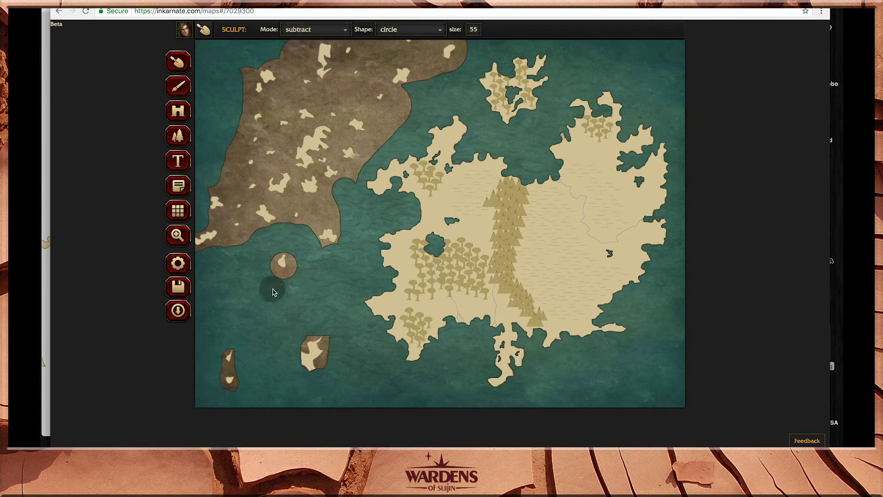
pyautogui.moveTo(272, 275)
pyautogui.mouseDown()
pyautogui.moveTo(291, 281)
pyautogui.moveTo(305, 263)
pyautogui.mouseUp()
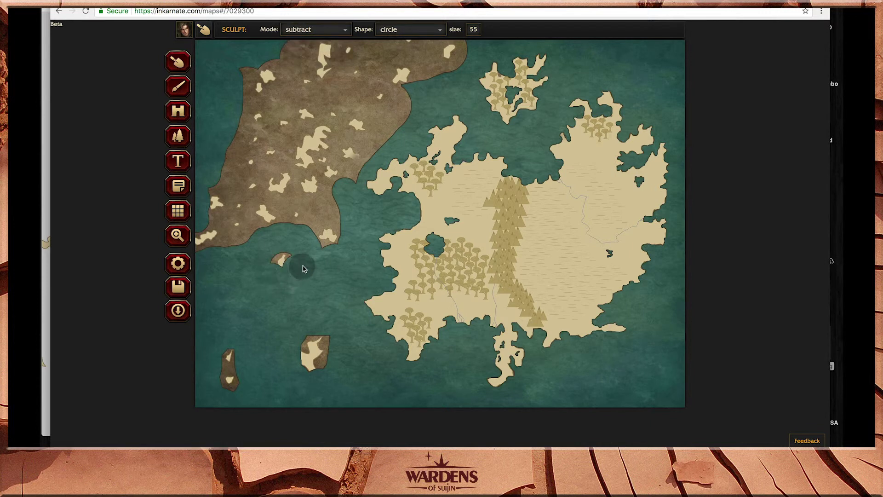
# Subtract the northeastern, northern and southeastern parts of the brown land to separate the island groups.
pyautogui.moveTo(418, 106)
pyautogui.mouseDown()
pyautogui.moveTo(413, 100)
pyautogui.moveTo(403, 125)
pyautogui.mouseUp()
pyautogui.moveTo(344, 91)
pyautogui.mouseDown()
pyautogui.moveTo(367, 80)
pyautogui.moveTo(380, 38)
pyautogui.mouseUp()
pyautogui.moveTo(427, 64)
pyautogui.mouseDown()
pyautogui.moveTo(443, 76)
pyautogui.moveTo(468, 60)
pyautogui.moveTo(468, 47)
pyautogui.mouseUp()
pyautogui.moveTo(364, 128)
pyautogui.mouseDown()
pyautogui.moveTo(366, 107)
pyautogui.moveTo(384, 121)
pyautogui.moveTo(426, 77)
pyautogui.moveTo(405, 50)
pyautogui.moveTo(400, 55)
pyautogui.moveTo(411, 49)
pyautogui.moveTo(426, 59)
pyautogui.mouseUp()
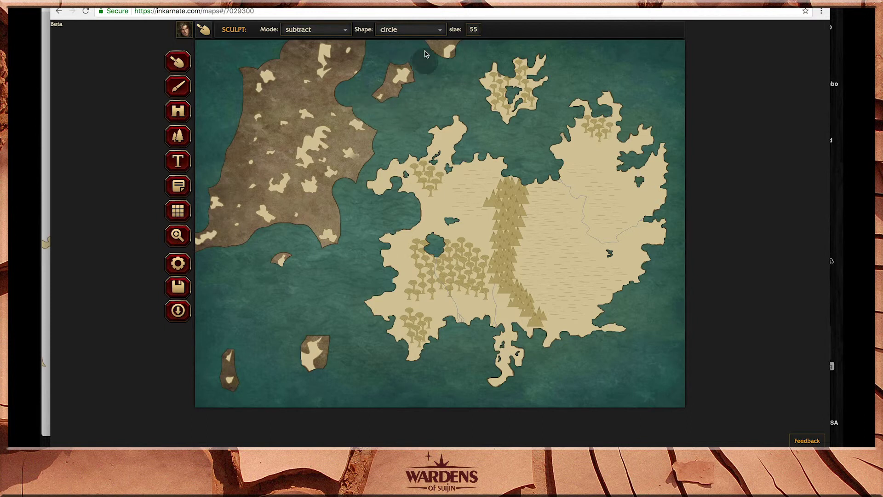
pyautogui.moveTo(288, 57)
pyautogui.mouseDown()
pyautogui.moveTo(232, 144)
pyautogui.moveTo(227, 181)
pyautogui.moveTo(242, 72)
pyautogui.moveTo(234, 124)
pyautogui.mouseUp()
pyautogui.moveTo(282, 95); pyautogui.dragTo(335, 93)
pyautogui.moveTo(300, 212)
pyautogui.mouseDown()
pyautogui.moveTo(306, 230)
pyautogui.moveTo(342, 205)
pyautogui.mouseUp()
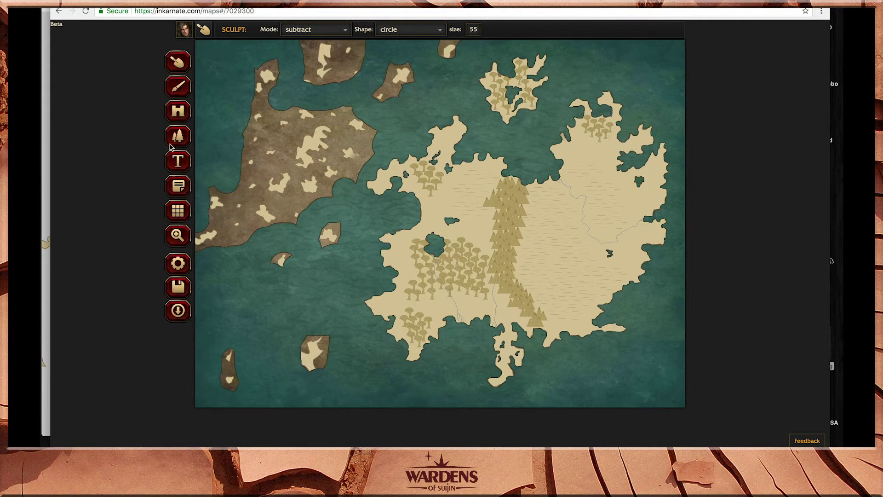
# Trim the brown land closely around the northeastern and eastern islands with the subtract brush at size 19.
pyautogui.click(177, 235)
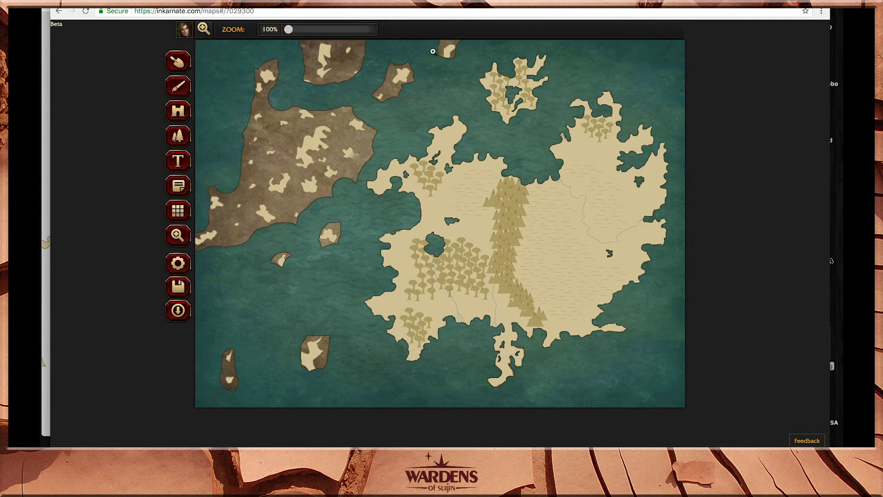
pyautogui.click(450, 48)
pyautogui.click(449, 50)
pyautogui.click(450, 52)
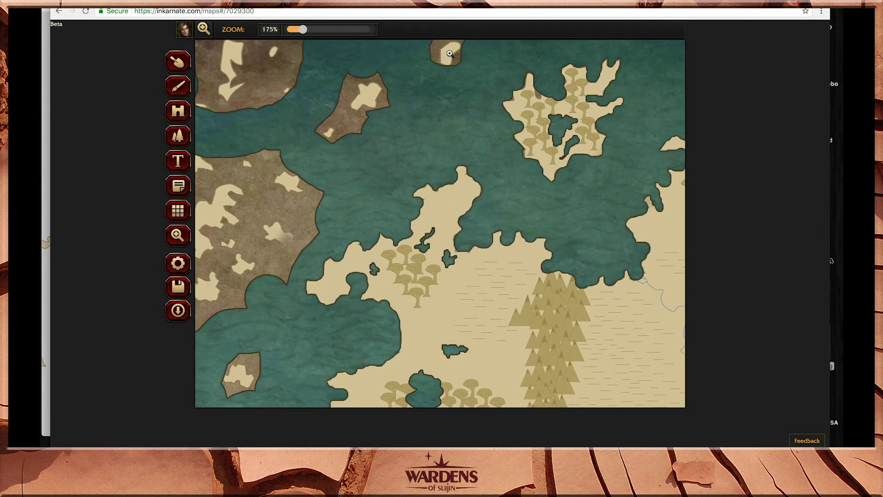
pyautogui.click(178, 62)
pyautogui.moveTo(433, 63); pyautogui.dragTo(435, 44)
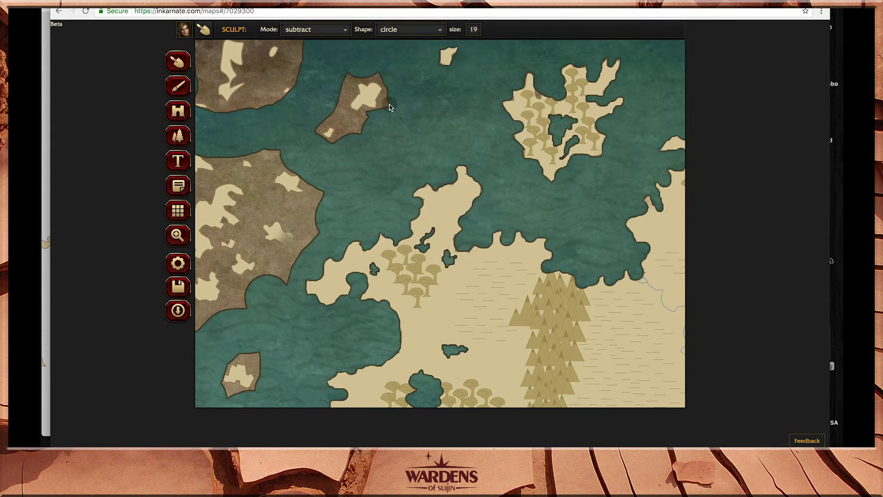
pyautogui.moveTo(369, 119)
pyautogui.mouseDown()
pyautogui.moveTo(342, 92)
pyautogui.moveTo(356, 78)
pyautogui.moveTo(389, 93)
pyautogui.mouseUp()
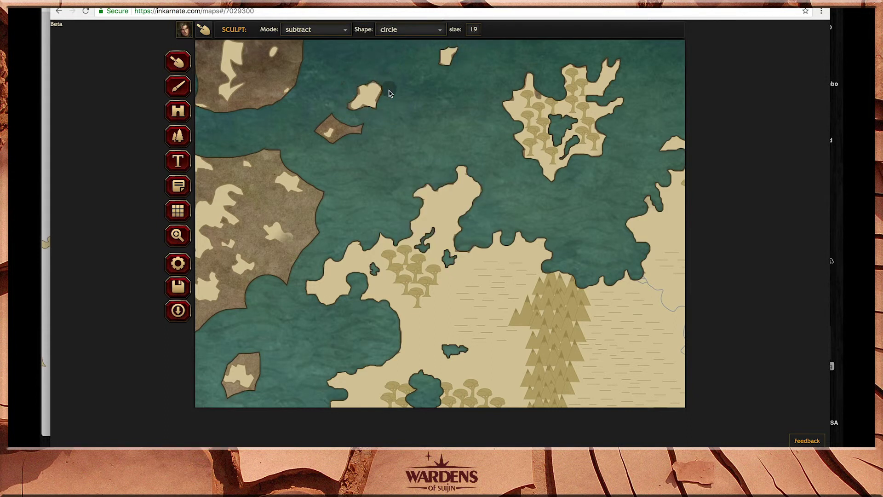
pyautogui.moveTo(339, 118)
pyautogui.mouseDown()
pyautogui.moveTo(315, 125)
pyautogui.moveTo(341, 129)
pyautogui.mouseUp()
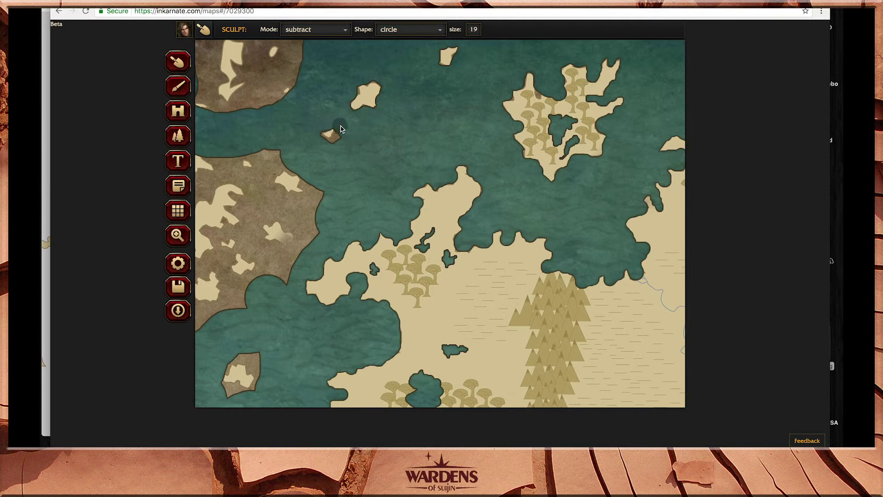
pyautogui.moveTo(289, 227)
pyautogui.mouseDown()
pyautogui.moveTo(278, 255)
pyautogui.moveTo(255, 237)
pyautogui.moveTo(274, 207)
pyautogui.moveTo(315, 186)
pyautogui.moveTo(288, 203)
pyautogui.moveTo(269, 182)
pyautogui.moveTo(256, 193)
pyautogui.moveTo(260, 176)
pyautogui.moveTo(248, 187)
pyautogui.moveTo(246, 230)
pyautogui.moveTo(268, 276)
pyautogui.moveTo(243, 314)
pyautogui.mouseUp()
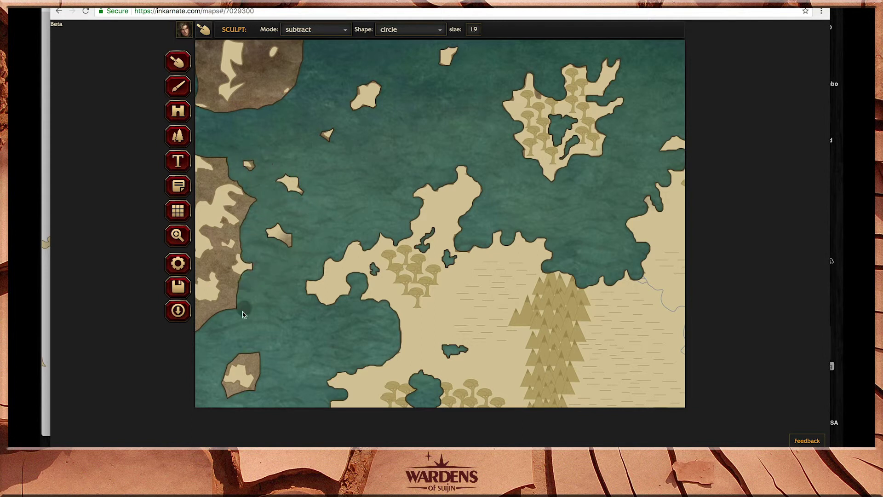
pyautogui.moveTo(244, 359)
pyautogui.mouseDown()
pyautogui.moveTo(258, 388)
pyautogui.moveTo(226, 397)
pyautogui.moveTo(393, 390)
pyautogui.mouseUp()
# Trim the brown land around the northern islands, setting the subtract brush size to 18.
pyautogui.moveTo(386, 43)
pyautogui.mouseDown()
pyautogui.moveTo(387, 75)
pyautogui.moveTo(398, 86)
pyautogui.moveTo(378, 61)
pyautogui.moveTo(377, 97)
pyautogui.moveTo(394, 117)
pyautogui.moveTo(367, 100)
pyautogui.moveTo(398, 108)
pyautogui.moveTo(471, 80)
pyautogui.moveTo(442, 101)
pyautogui.mouseUp()
pyautogui.moveTo(470, 57)
pyautogui.mouseDown()
pyautogui.moveTo(508, 78)
pyautogui.moveTo(450, 42)
pyautogui.moveTo(463, 54)
pyautogui.moveTo(439, 72)
pyautogui.moveTo(458, 69)
pyautogui.moveTo(455, 46)
pyautogui.moveTo(431, 58)
pyautogui.moveTo(415, 39)
pyautogui.moveTo(435, 52)
pyautogui.moveTo(402, 41)
pyautogui.moveTo(427, 55)
pyautogui.moveTo(433, 93)
pyautogui.moveTo(412, 82)
pyautogui.mouseUp()
pyautogui.click(473, 30)
pyautogui.scroll(-7, 473, 31)
pyautogui.scroll(6, 472, 31)
pyautogui.moveTo(317, 83)
pyautogui.mouseDown()
pyautogui.moveTo(330, 116)
pyautogui.moveTo(312, 129)
pyautogui.moveTo(285, 92)
pyautogui.moveTo(293, 107)
pyautogui.moveTo(288, 93)
pyautogui.moveTo(316, 86)
pyautogui.moveTo(297, 139)
pyautogui.moveTo(297, 116)
pyautogui.moveTo(251, 108)
pyautogui.moveTo(333, 169)
pyautogui.moveTo(356, 170)
pyautogui.moveTo(341, 162)
pyautogui.moveTo(361, 172)
pyautogui.moveTo(372, 188)
pyautogui.moveTo(387, 162)
pyautogui.mouseUp()
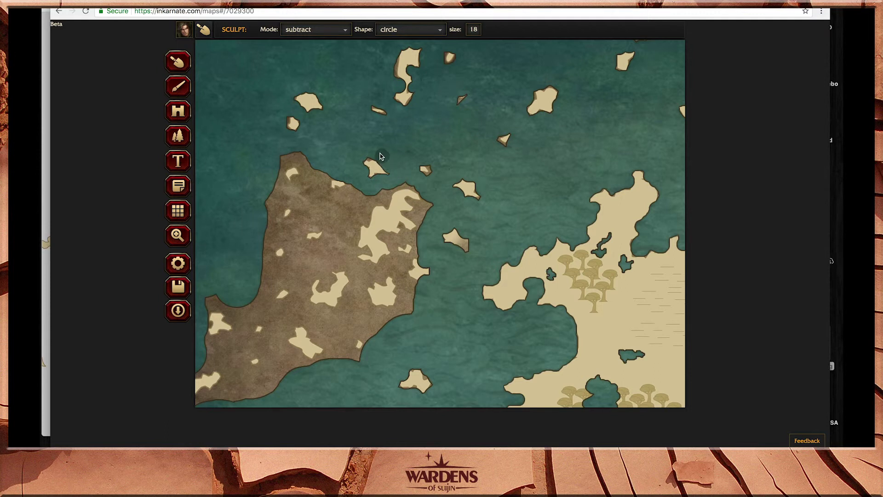
# Carve away the remaining brown mass between the central and western islands to leave each as a separate island.
pyautogui.moveTo(282, 161)
pyautogui.mouseDown()
pyautogui.moveTo(278, 182)
pyautogui.moveTo(310, 168)
pyautogui.moveTo(298, 182)
pyautogui.moveTo(321, 179)
pyautogui.moveTo(325, 192)
pyautogui.moveTo(348, 193)
pyautogui.moveTo(273, 192)
pyautogui.moveTo(275, 223)
pyautogui.moveTo(296, 217)
pyautogui.moveTo(307, 193)
pyautogui.moveTo(346, 215)
pyautogui.moveTo(369, 198)
pyautogui.moveTo(336, 208)
pyautogui.moveTo(402, 184)
pyautogui.moveTo(426, 208)
pyautogui.moveTo(419, 255)
pyautogui.mouseUp()
pyautogui.moveTo(354, 237)
pyautogui.mouseDown()
pyautogui.moveTo(323, 222)
pyautogui.moveTo(311, 222)
pyautogui.moveTo(313, 214)
pyautogui.moveTo(324, 215)
pyautogui.moveTo(315, 244)
pyautogui.moveTo(296, 239)
pyautogui.moveTo(262, 254)
pyautogui.moveTo(274, 236)
pyautogui.moveTo(290, 253)
pyautogui.moveTo(267, 266)
pyautogui.moveTo(291, 271)
pyautogui.moveTo(331, 255)
pyautogui.moveTo(351, 268)
pyautogui.moveTo(379, 331)
pyautogui.moveTo(409, 284)
pyautogui.moveTo(402, 323)
pyautogui.moveTo(380, 314)
pyautogui.moveTo(401, 307)
pyautogui.moveTo(401, 270)
pyautogui.moveTo(376, 272)
pyautogui.moveTo(361, 290)
pyautogui.moveTo(372, 312)
pyautogui.moveTo(398, 309)
pyautogui.moveTo(397, 259)
pyautogui.moveTo(359, 269)
pyautogui.moveTo(342, 309)
pyautogui.moveTo(326, 312)
pyautogui.moveTo(303, 298)
pyautogui.moveTo(318, 277)
pyautogui.mouseUp()
pyautogui.moveTo(350, 318)
pyautogui.mouseDown()
pyautogui.moveTo(374, 346)
pyautogui.moveTo(350, 355)
pyautogui.moveTo(357, 332)
pyautogui.moveTo(327, 336)
pyautogui.moveTo(324, 328)
pyautogui.moveTo(319, 367)
pyautogui.moveTo(330, 351)
pyautogui.moveTo(290, 328)
pyautogui.moveTo(298, 359)
pyautogui.moveTo(241, 322)
pyautogui.moveTo(275, 283)
pyautogui.moveTo(297, 280)
pyautogui.moveTo(274, 310)
pyautogui.moveTo(258, 312)
pyautogui.moveTo(280, 329)
pyautogui.moveTo(245, 327)
pyautogui.moveTo(282, 361)
pyautogui.moveTo(250, 373)
pyautogui.moveTo(244, 353)
pyautogui.moveTo(266, 392)
pyautogui.moveTo(252, 396)
pyautogui.moveTo(207, 354)
pyautogui.moveTo(232, 355)
pyautogui.mouseUp()
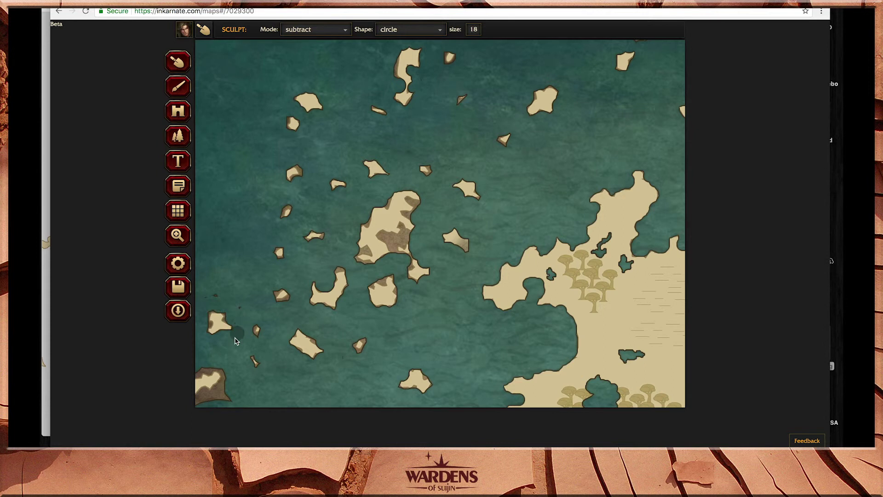
# Set the subtract brush size to 9 and refine the jagged coastline of the large central island.
pyautogui.click(473, 29)
pyautogui.moveTo(438, 43); pyautogui.dragTo(434, 43)
pyautogui.moveTo(381, 235)
pyautogui.mouseDown()
pyautogui.moveTo(402, 227)
pyautogui.moveTo(409, 241)
pyautogui.moveTo(393, 243)
pyautogui.moveTo(402, 260)
pyautogui.moveTo(412, 222)
pyautogui.mouseUp()
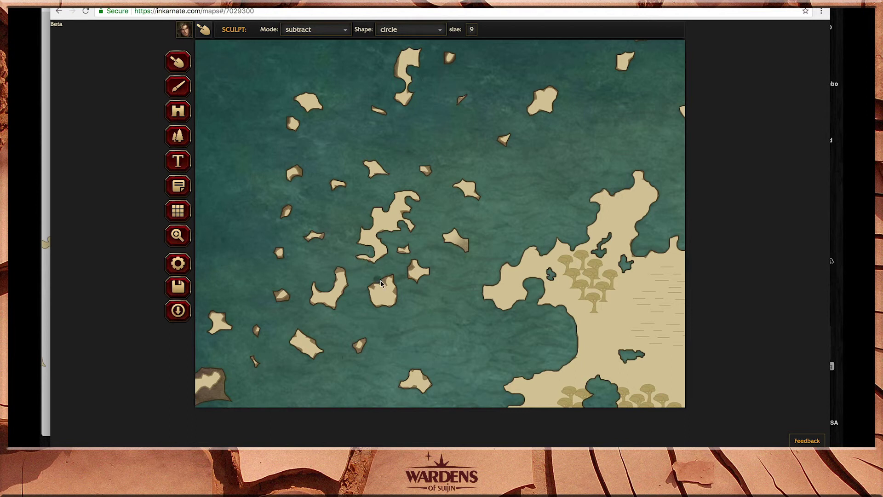
# Trim the westernmost and southern islands closely to their painted shapes with the size 9 subtract brush.
pyautogui.scroll(-3, 441, 301)
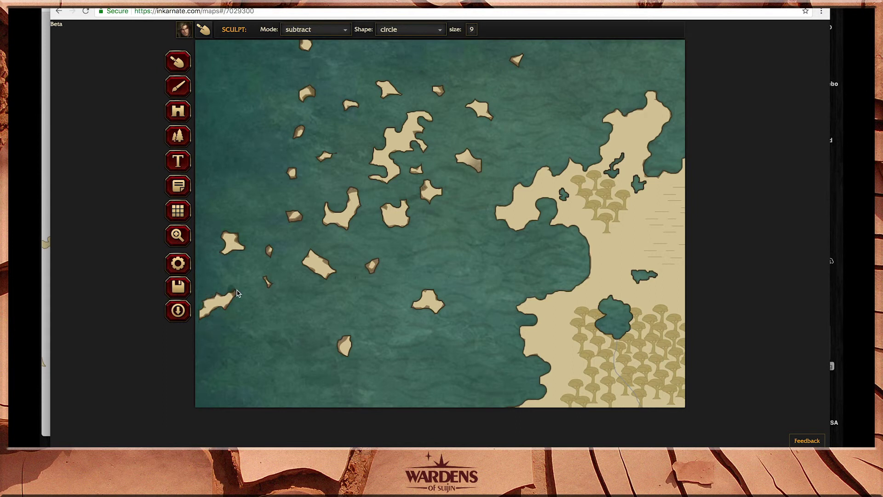
pyautogui.scroll(5, 230, 291)
pyautogui.moveTo(288, 351)
pyautogui.mouseDown()
pyautogui.moveTo(294, 334)
pyautogui.moveTo(315, 320)
pyautogui.moveTo(339, 322)
pyautogui.moveTo(301, 319)
pyautogui.moveTo(343, 318)
pyautogui.moveTo(338, 343)
pyautogui.moveTo(343, 331)
pyautogui.moveTo(348, 352)
pyautogui.moveTo(311, 405)
pyautogui.moveTo(350, 362)
pyautogui.moveTo(343, 380)
pyautogui.mouseUp()
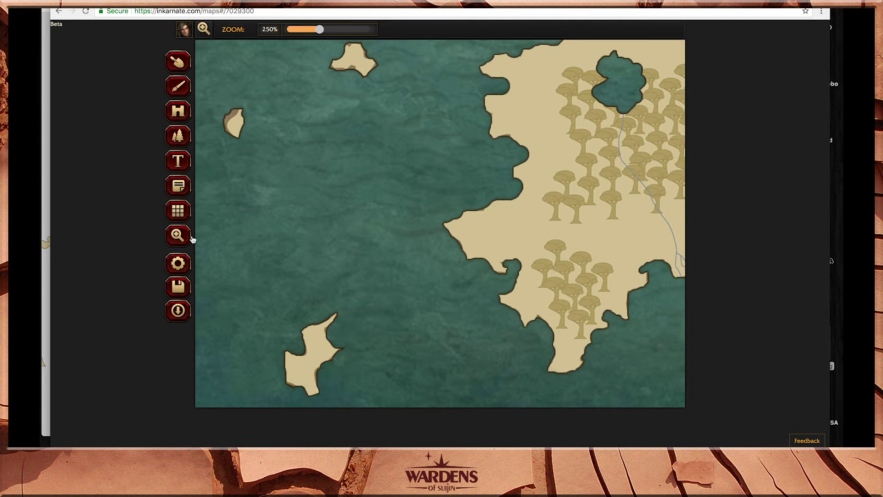
pyautogui.click(173, 232)
pyautogui.moveTo(257, 184); pyautogui.dragTo(432, 131)
pyautogui.click(178, 61)
pyautogui.moveTo(408, 53); pyautogui.dragTo(394, 74)
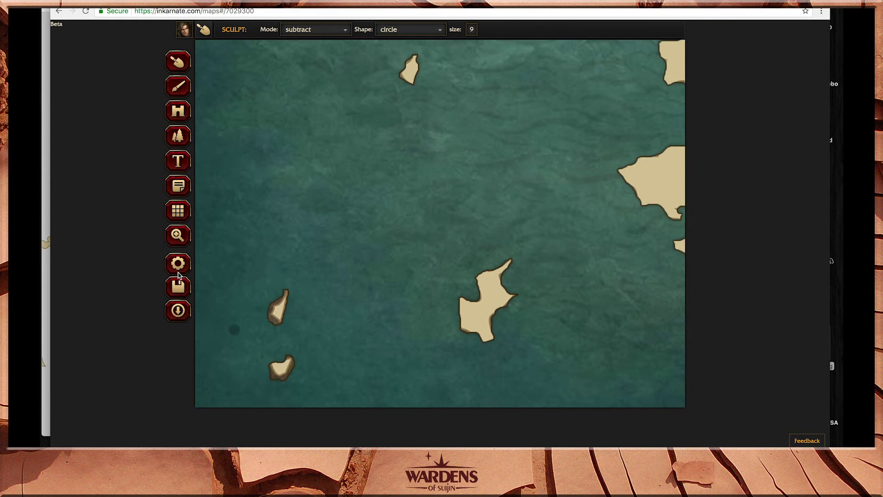
pyautogui.click(177, 234)
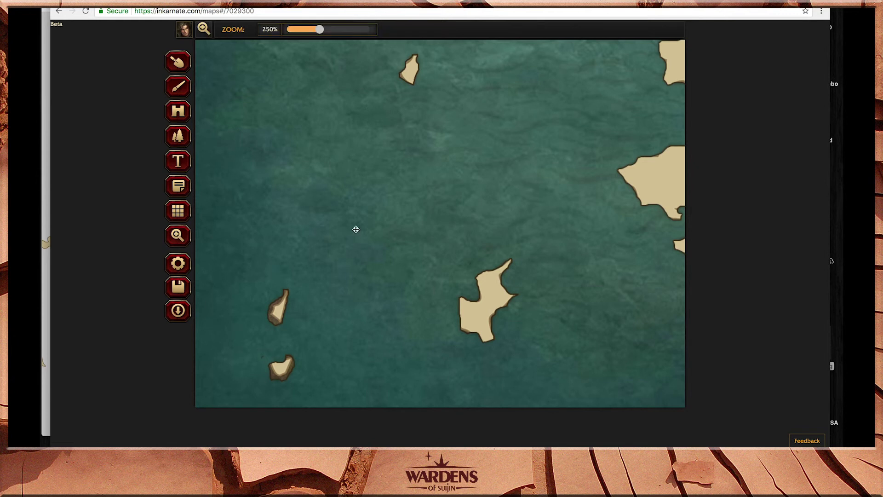
pyautogui.keyDown('alt'); pyautogui.click(355, 229); pyautogui.keyUp('alt')
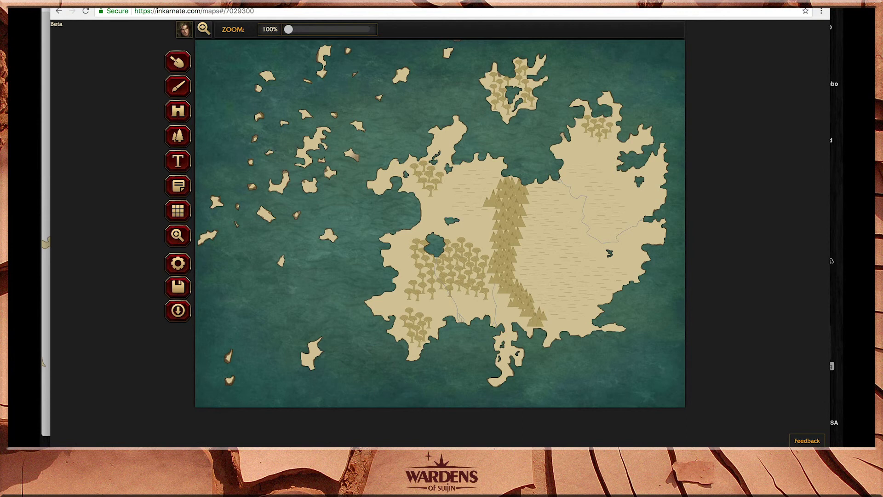
# Paint the whole main continent with the Land-04 texture using a circle brush of size 83.
pyautogui.click(178, 62)
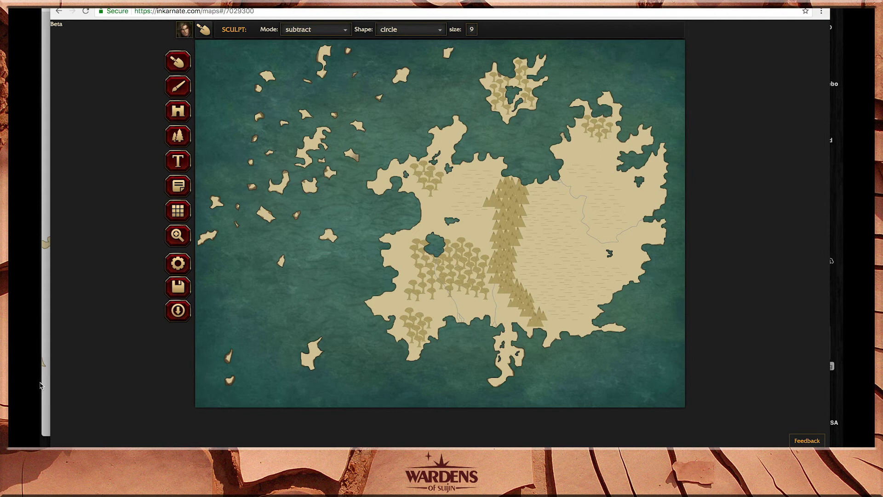
pyautogui.click(179, 87)
pyautogui.click(354, 30)
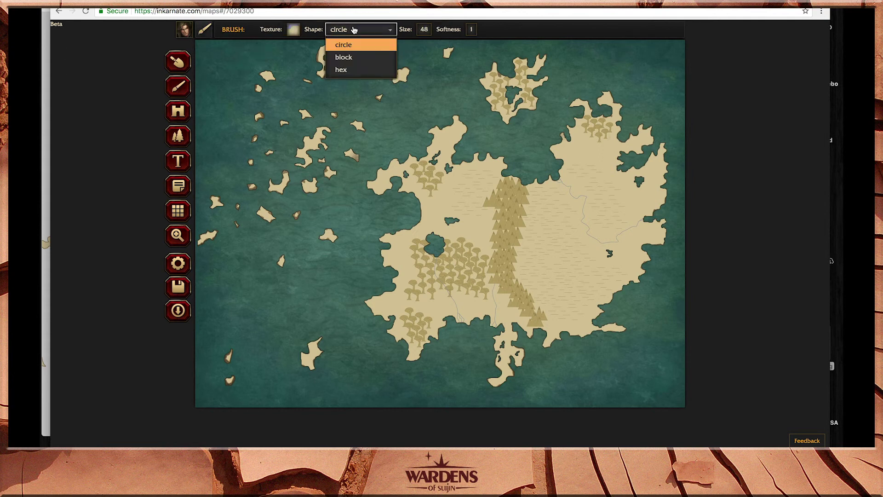
pyautogui.click(293, 31)
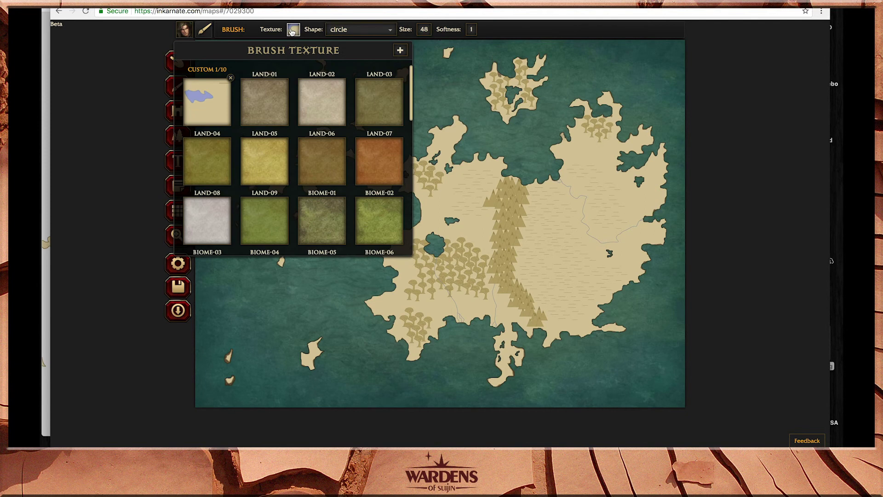
pyautogui.click(208, 173)
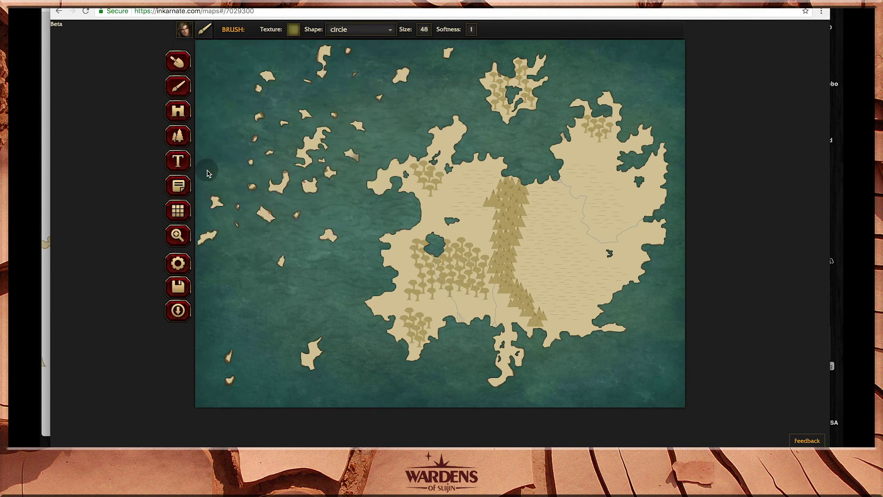
pyautogui.click(431, 30)
pyautogui.click(439, 42)
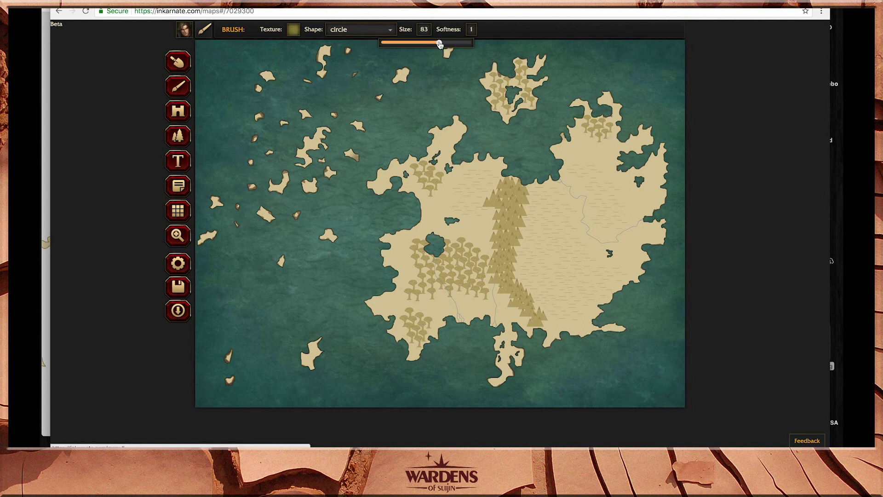
pyautogui.moveTo(498, 220)
pyautogui.mouseDown()
pyautogui.moveTo(498, 187)
pyautogui.moveTo(511, 180)
pyautogui.moveTo(523, 202)
pyautogui.moveTo(545, 212)
pyautogui.moveTo(575, 171)
pyautogui.moveTo(583, 127)
pyautogui.moveTo(571, 153)
pyautogui.moveTo(538, 182)
pyautogui.moveTo(575, 161)
pyautogui.moveTo(596, 99)
pyautogui.moveTo(579, 96)
pyautogui.moveTo(626, 109)
pyautogui.moveTo(629, 149)
pyautogui.moveTo(614, 161)
pyautogui.moveTo(605, 141)
pyautogui.moveTo(654, 131)
pyautogui.moveTo(635, 189)
pyautogui.moveTo(659, 201)
pyautogui.moveTo(665, 162)
pyautogui.moveTo(627, 215)
pyautogui.moveTo(620, 214)
pyautogui.moveTo(609, 241)
pyautogui.moveTo(626, 235)
pyautogui.moveTo(601, 170)
pyautogui.moveTo(604, 262)
pyautogui.moveTo(656, 221)
pyautogui.moveTo(659, 240)
pyautogui.moveTo(585, 296)
pyautogui.moveTo(575, 320)
pyautogui.moveTo(590, 330)
pyautogui.moveTo(611, 318)
pyautogui.moveTo(625, 325)
pyautogui.moveTo(528, 342)
pyautogui.moveTo(513, 330)
pyautogui.moveTo(501, 380)
pyautogui.moveTo(398, 335)
pyautogui.moveTo(364, 290)
pyautogui.moveTo(434, 326)
pyautogui.moveTo(506, 324)
pyautogui.moveTo(570, 299)
pyautogui.moveTo(580, 248)
pyautogui.moveTo(562, 239)
pyautogui.moveTo(513, 324)
pyautogui.moveTo(510, 239)
pyautogui.moveTo(482, 339)
pyautogui.moveTo(498, 205)
pyautogui.moveTo(487, 147)
pyautogui.moveTo(473, 189)
pyautogui.moveTo(482, 280)
pyautogui.moveTo(442, 304)
pyautogui.moveTo(363, 253)
pyautogui.moveTo(409, 255)
pyautogui.moveTo(454, 280)
pyautogui.moveTo(446, 120)
pyautogui.moveTo(425, 258)
pyautogui.moveTo(409, 301)
pyautogui.moveTo(396, 295)
pyautogui.moveTo(382, 147)
pyautogui.moveTo(409, 143)
pyautogui.moveTo(389, 192)
pyautogui.mouseUp()
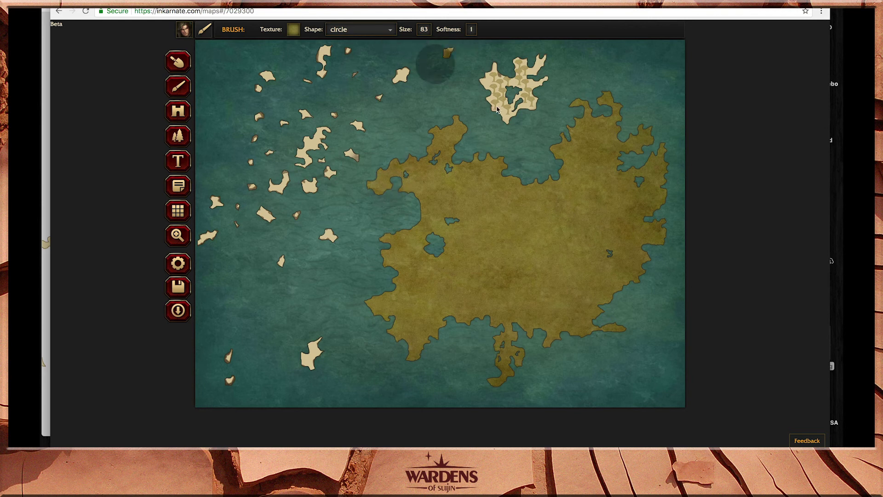
# Paint the northern island and all the western islands with the Land-04 texture, and check the reference drawing.
pyautogui.moveTo(485, 76)
pyautogui.mouseDown()
pyautogui.moveTo(501, 87)
pyautogui.moveTo(513, 123)
pyautogui.moveTo(529, 70)
pyautogui.moveTo(554, 62)
pyautogui.mouseUp()
pyautogui.moveTo(469, 57)
pyautogui.mouseDown()
pyautogui.moveTo(292, 63)
pyautogui.moveTo(340, 82)
pyautogui.moveTo(399, 85)
pyautogui.moveTo(303, 135)
pyautogui.moveTo(289, 172)
pyautogui.moveTo(324, 195)
pyautogui.moveTo(350, 132)
pyautogui.moveTo(375, 128)
pyautogui.moveTo(300, 123)
pyautogui.moveTo(245, 58)
pyautogui.moveTo(263, 231)
pyautogui.moveTo(313, 220)
pyautogui.moveTo(336, 232)
pyautogui.moveTo(340, 248)
pyautogui.moveTo(239, 263)
pyautogui.moveTo(199, 209)
pyautogui.moveTo(196, 173)
pyautogui.moveTo(216, 184)
pyautogui.moveTo(218, 208)
pyautogui.moveTo(240, 226)
pyautogui.moveTo(196, 249)
pyautogui.moveTo(229, 375)
pyautogui.moveTo(266, 393)
pyautogui.mouseUp()
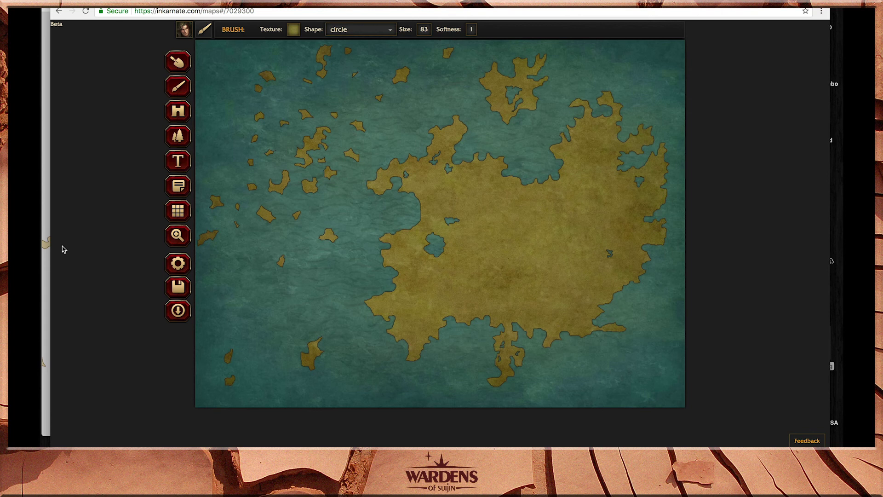
pyautogui.click(44, 263)
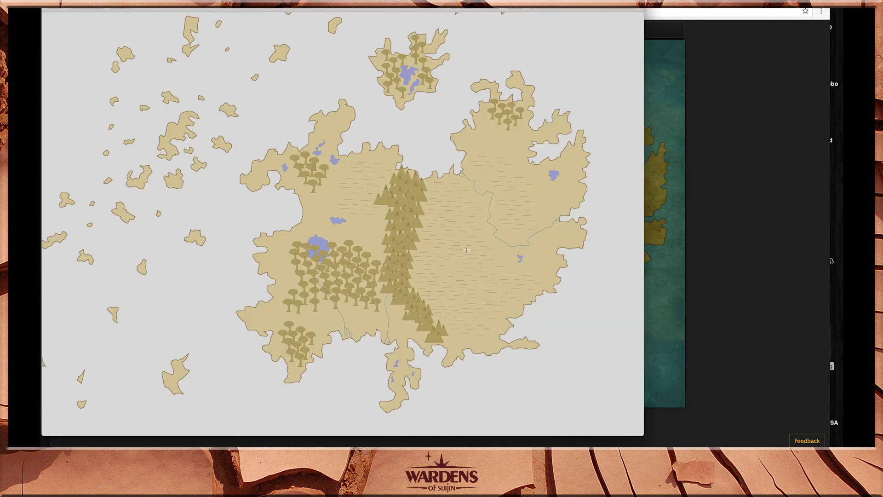
pyautogui.click(786, 298)
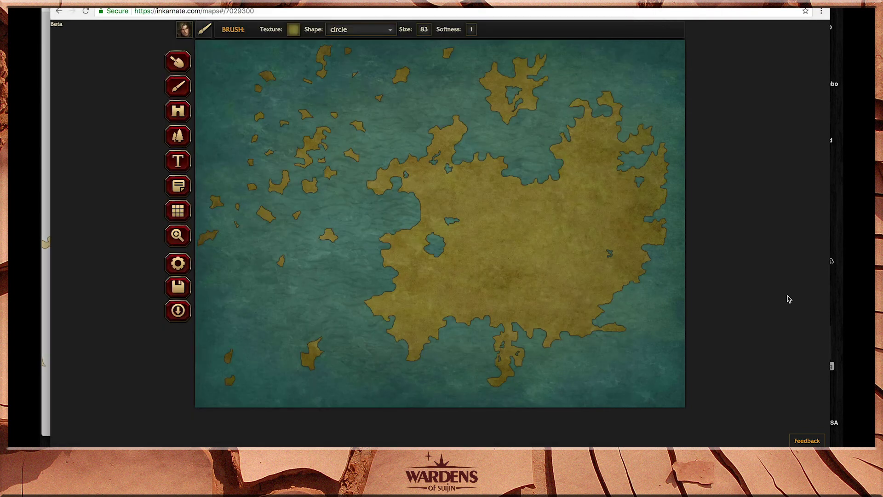